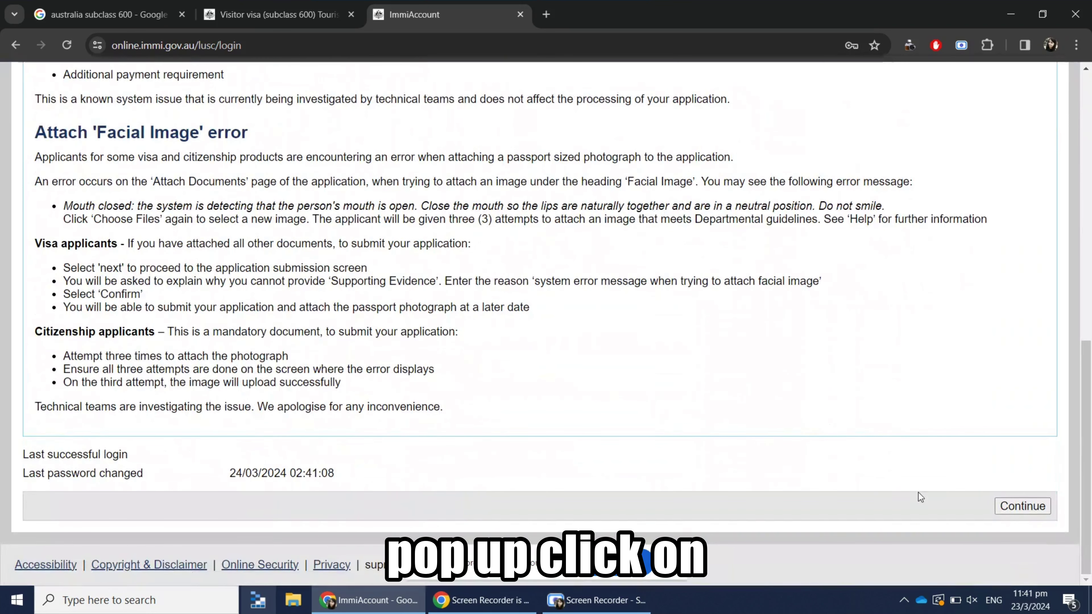
Continue past the login notices and accept the Terms and Conditions to reach step 2/19
{"action": "left_click", "coordinate": [1013, 511]}
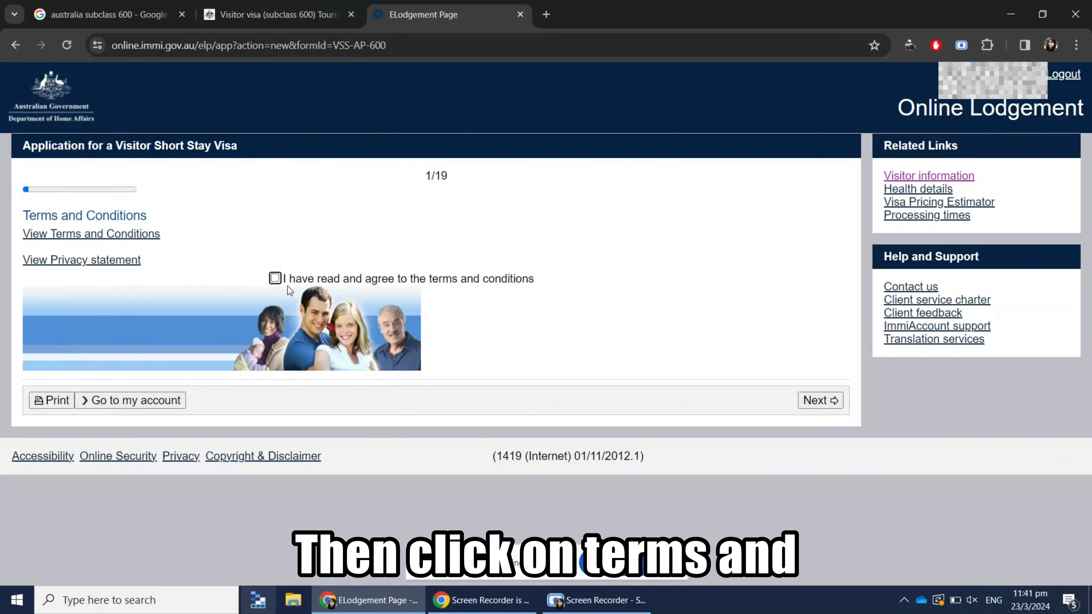
{"action": "left_click", "coordinate": [821, 405]}
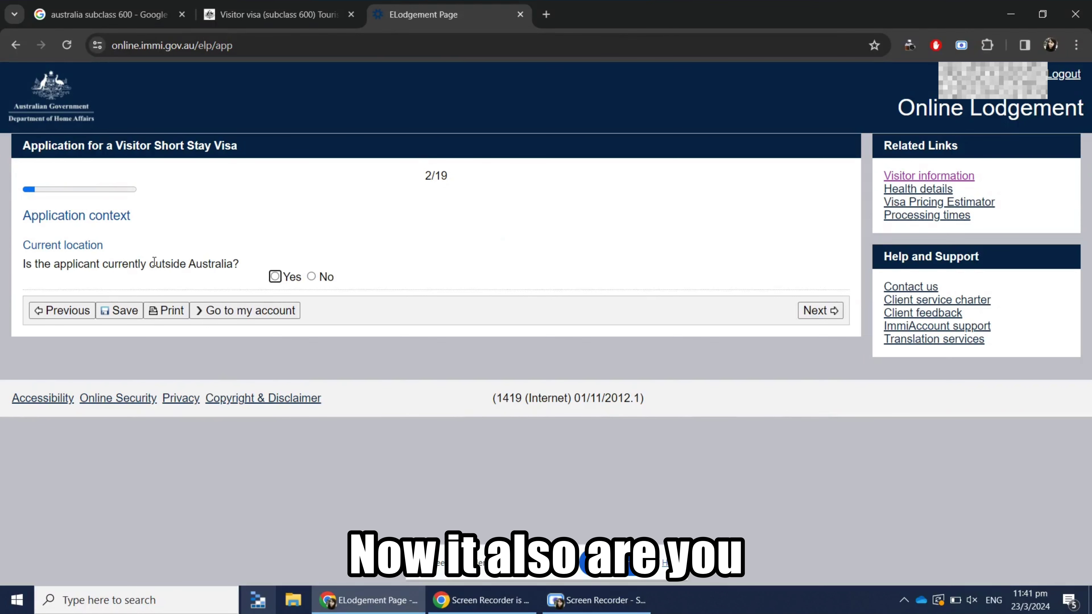
Record the applicant as outside Australia, currently in SINGAPORE on a Work Visa
{"action": "left_click", "coordinate": [274, 277]}
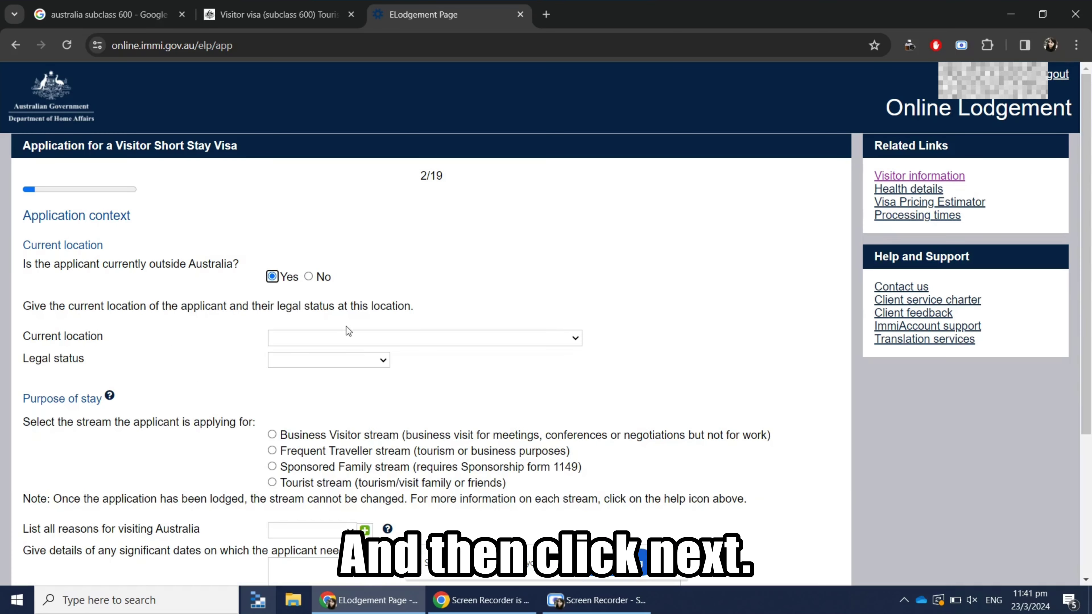
{"action": "left_click", "coordinate": [321, 342]}
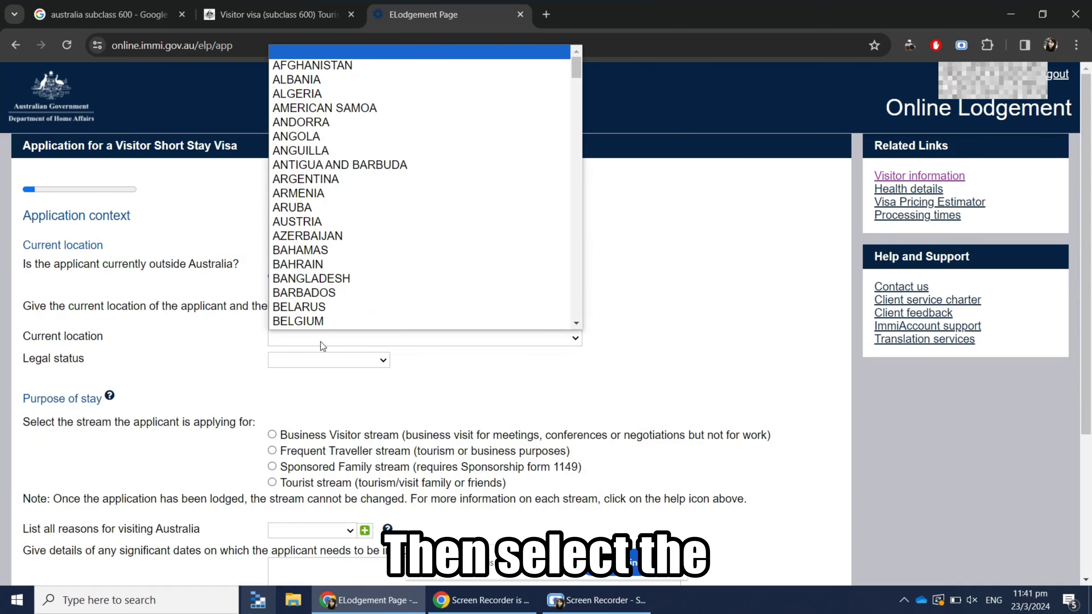
{"action": "type", "text": "sin"}
{"action": "left_click", "coordinate": [321, 341]}
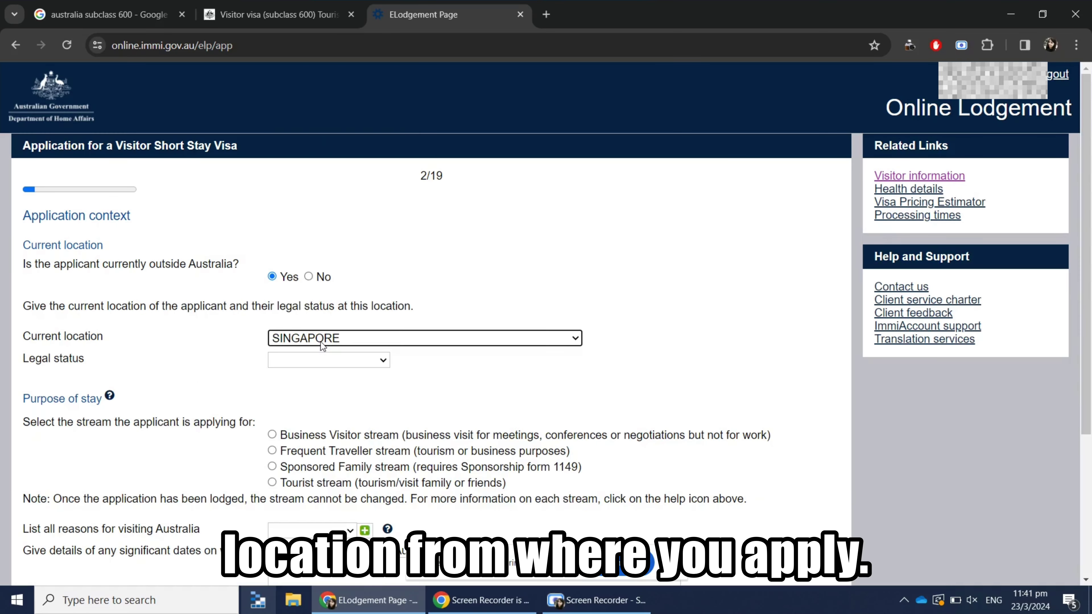
{"action": "left_click", "coordinate": [304, 363]}
{"action": "left_click", "coordinate": [310, 445]}
Begin the current location details with 'Tourism' as the stated reason
{"action": "scroll", "coordinate": [318, 451], "scroll_direction": "down", "scroll_amount": 3}
{"action": "left_click", "coordinate": [325, 289]}
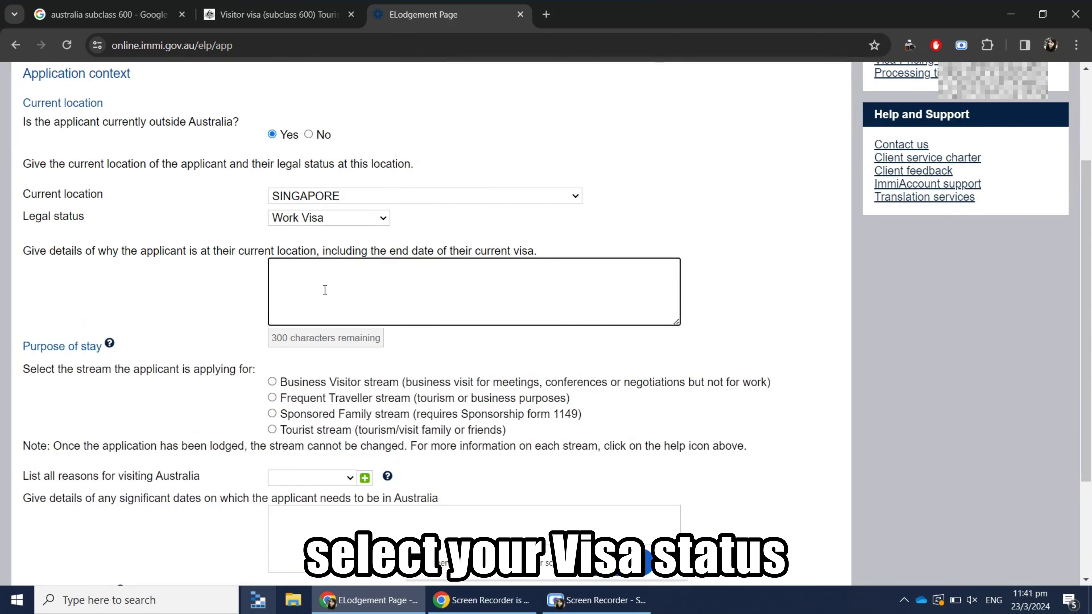
{"action": "key", "text": "Caps_Lock"}
{"action": "type", "text": "T"}
{"action": "key", "text": "Caps_Lock"}
{"action": "type", "text": "rou"}
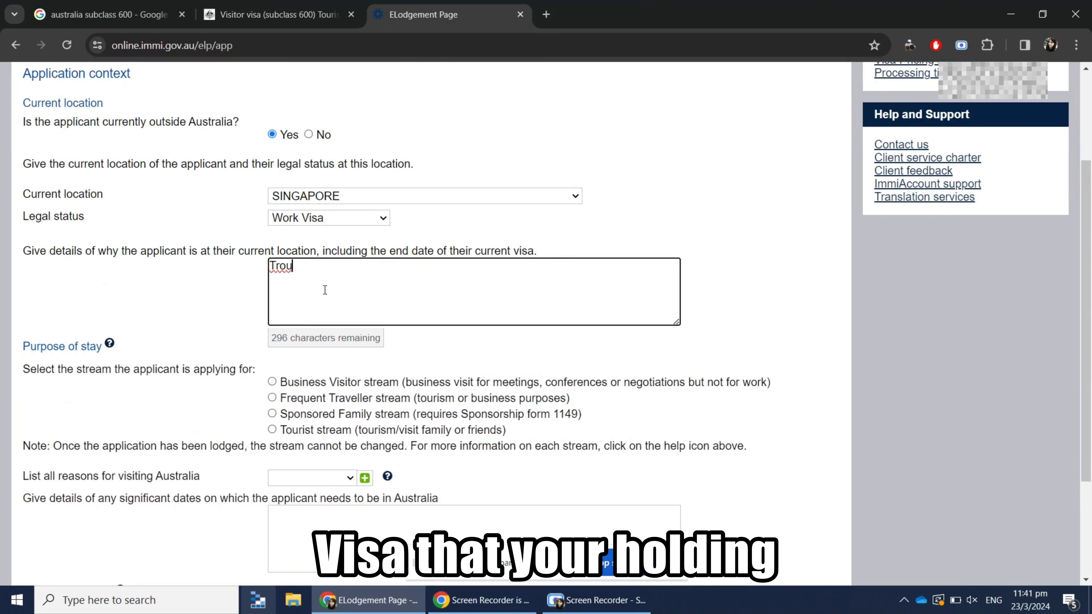
{"action": "key", "text": "BackSpace"}
{"action": "type", "text": "oursim"}
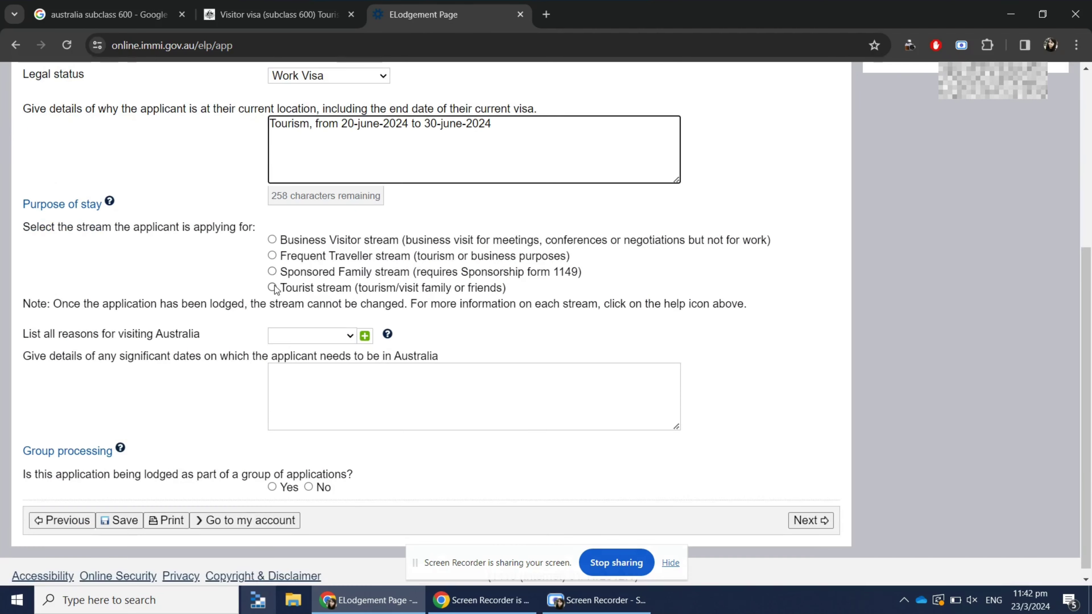
Choose the Tourist stream with Tourism as the reason for visiting Australia
{"action": "left_click", "coordinate": [272, 288]}
{"action": "left_click", "coordinate": [342, 340]}
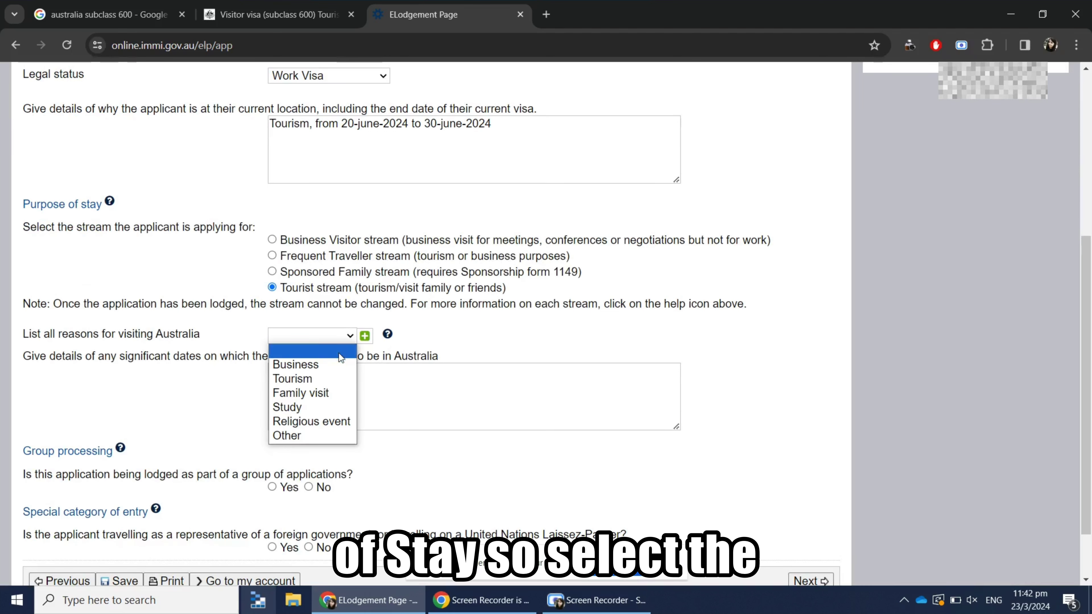
{"action": "left_click", "coordinate": [330, 379]}
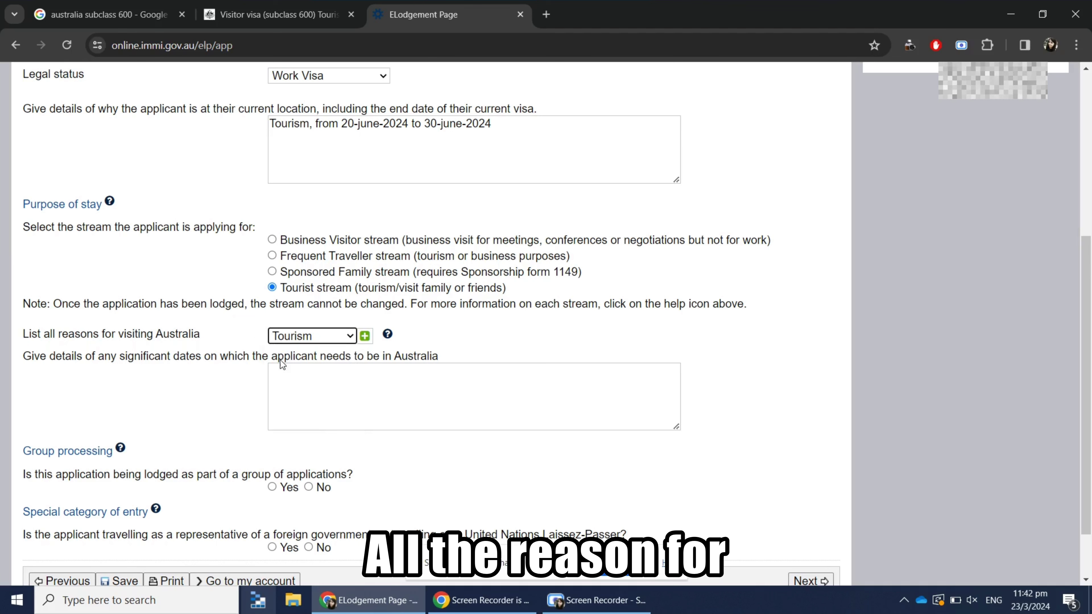
Enter significant dates from 20-june-2024 to 30-june-2024 and answer Yes to group processing
{"action": "left_click", "coordinate": [294, 381]}
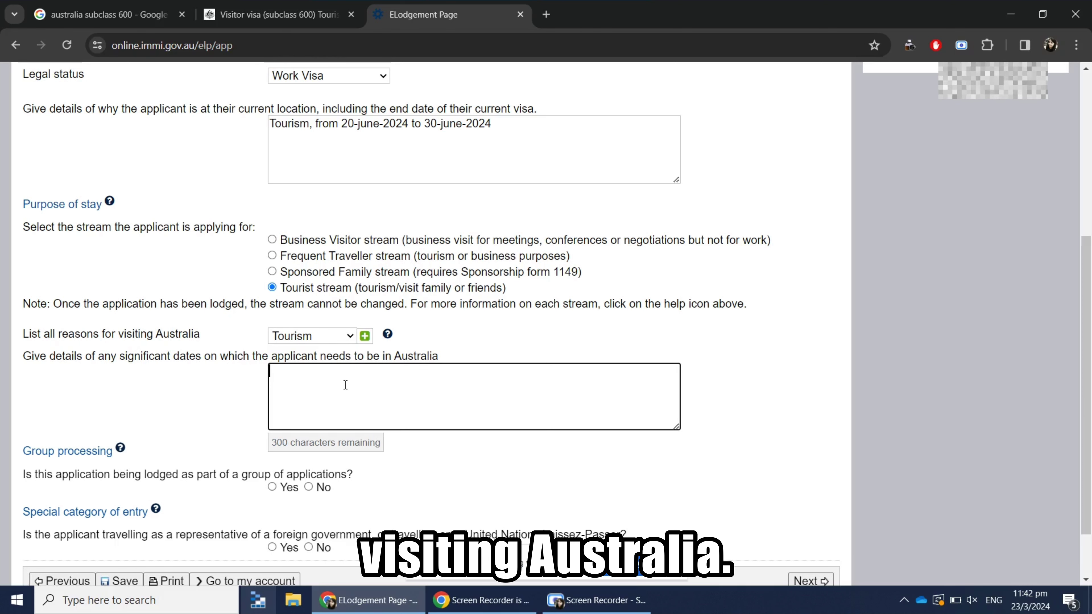
{"action": "type", "text": "i w"}
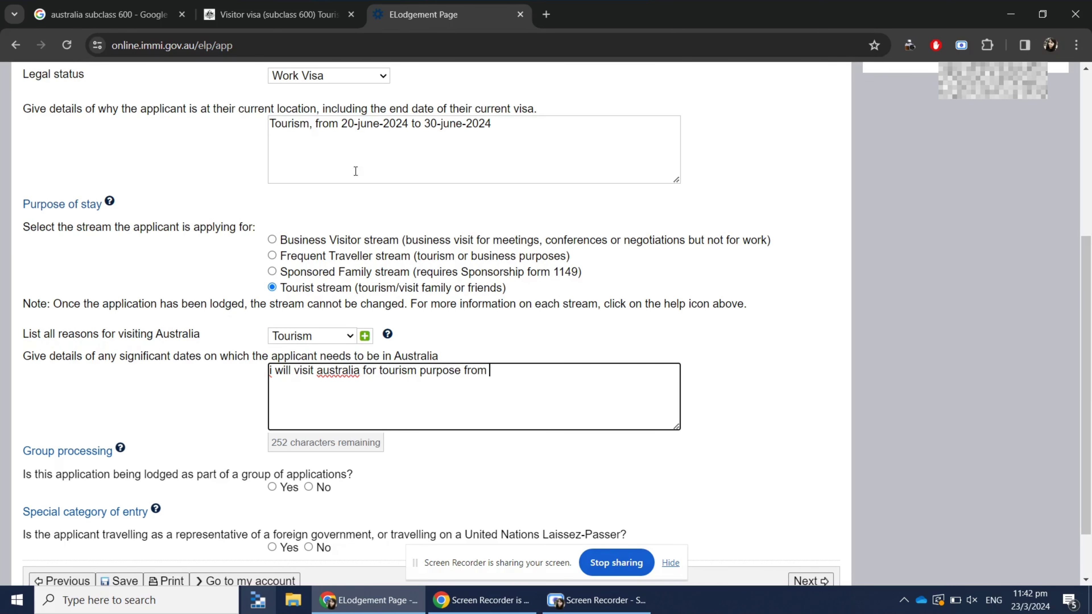
{"action": "left_click_drag", "start_coordinate": [342, 125], "coordinate": [524, 134]}
{"action": "key", "text": "ctrl+c"}
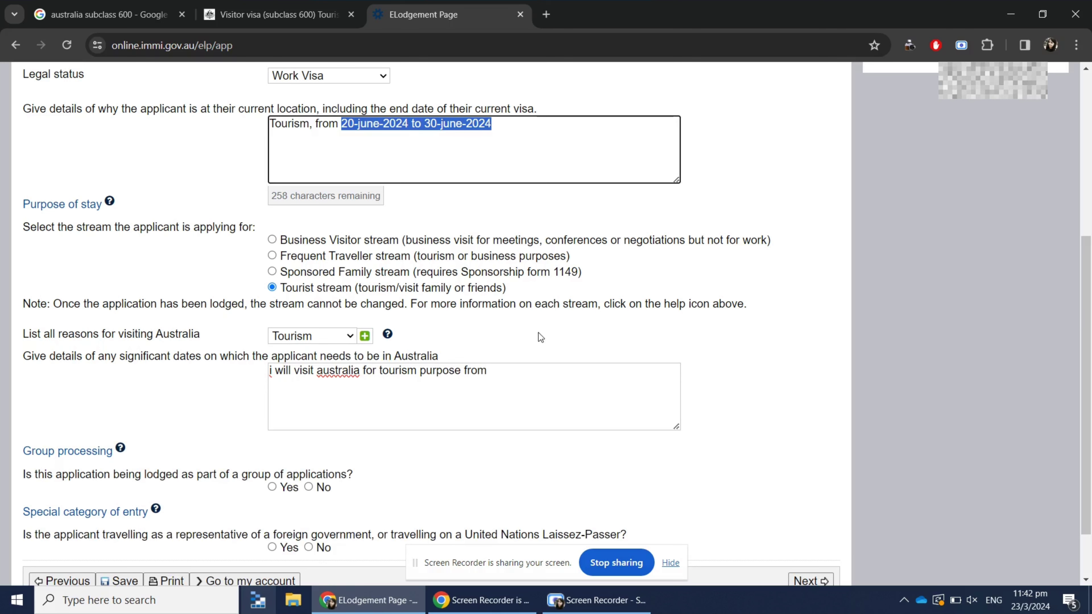
{"action": "left_click", "coordinate": [515, 374]}
{"action": "key", "text": "ctrl+v"}
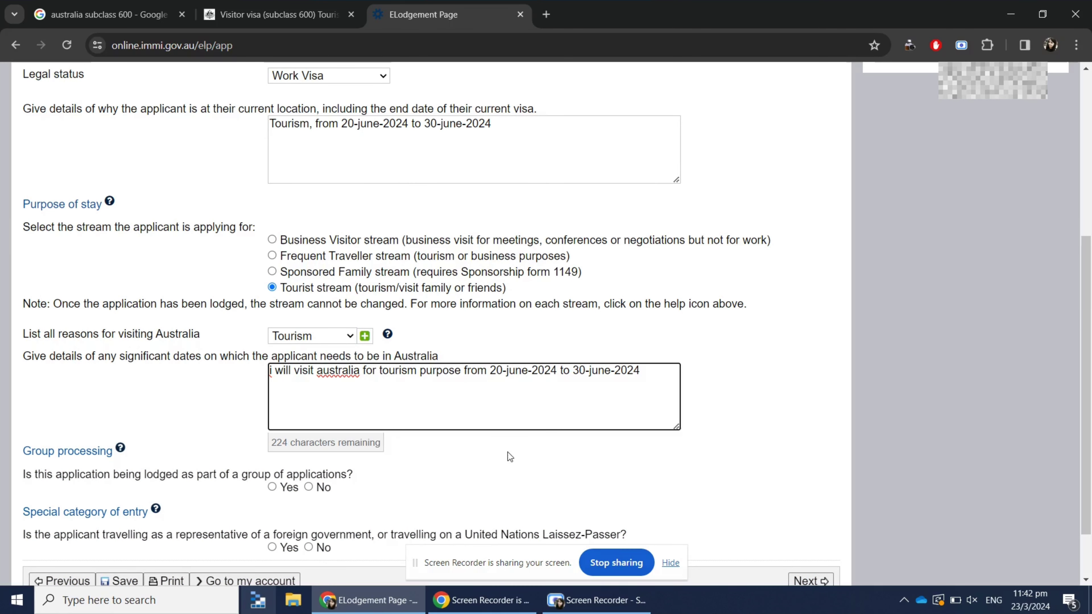
{"action": "scroll", "coordinate": [509, 450], "scroll_direction": "down", "scroll_amount": 2}
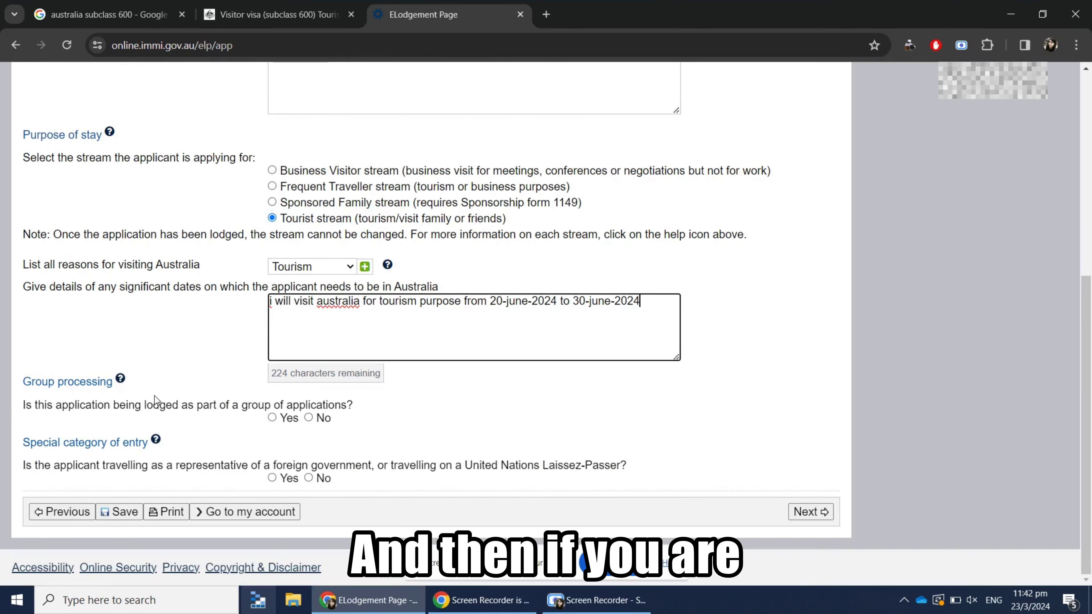
{"action": "left_click", "coordinate": [272, 420]}
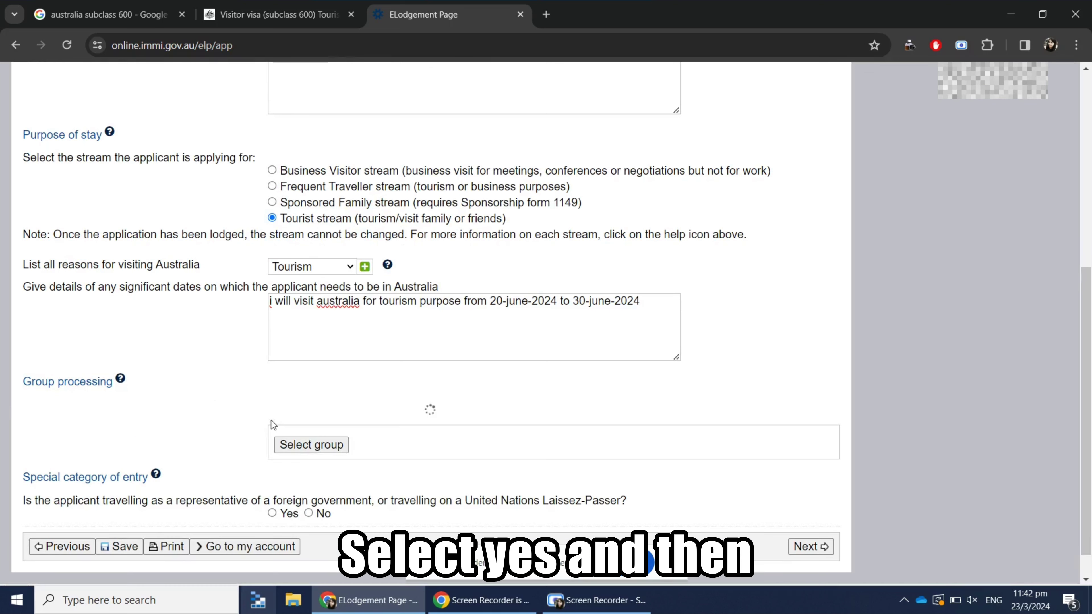
Fill in group details, noting the group is not yet created and choosing a group type
{"action": "scroll", "coordinate": [402, 430], "scroll_direction": "down", "scroll_amount": 1}
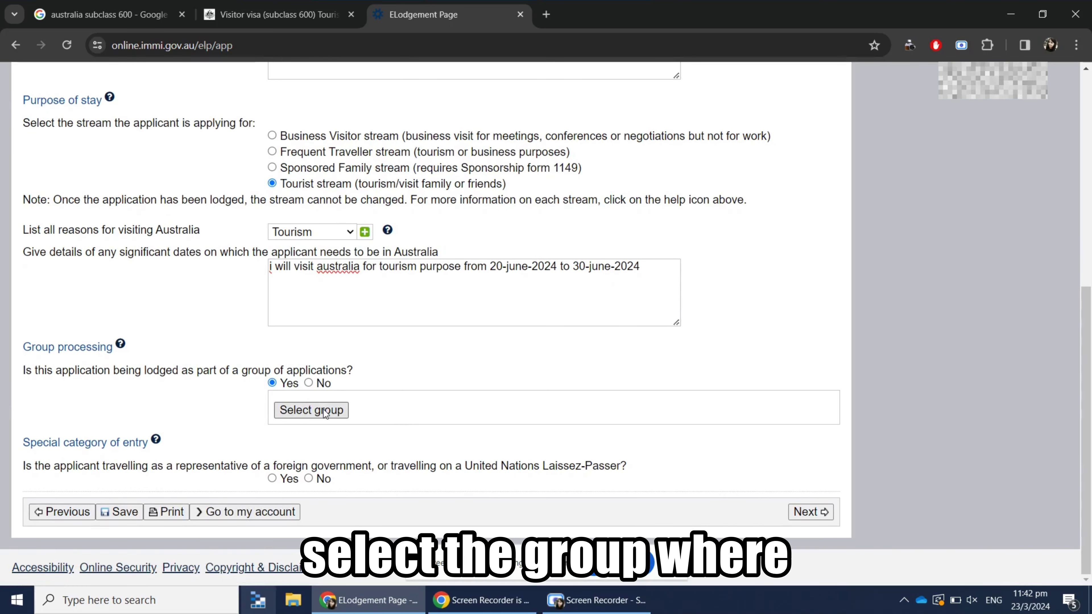
{"action": "left_click", "coordinate": [311, 410]}
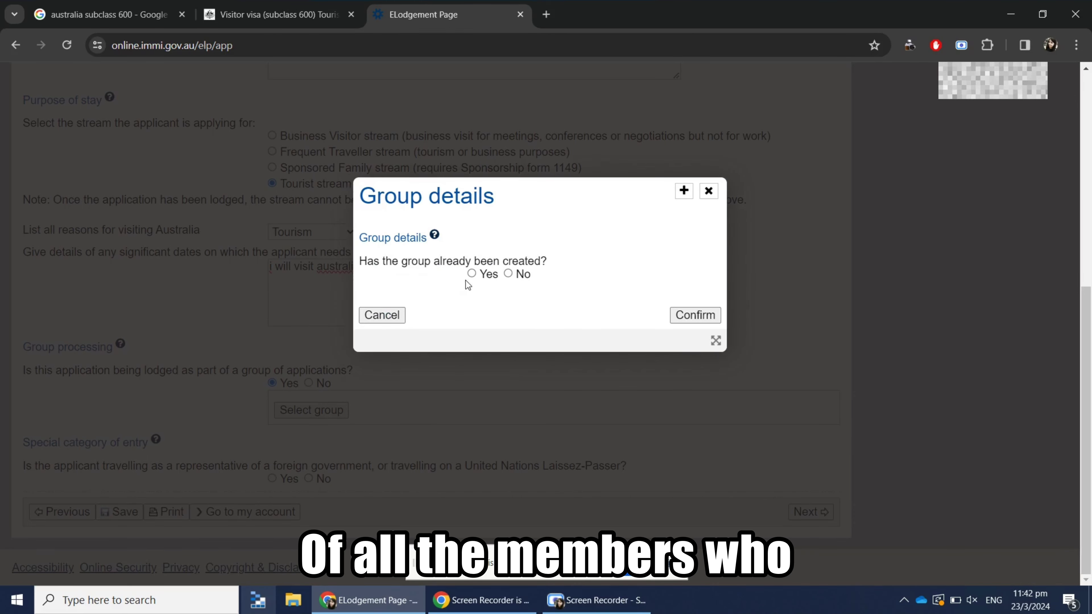
{"action": "left_click", "coordinate": [508, 274]}
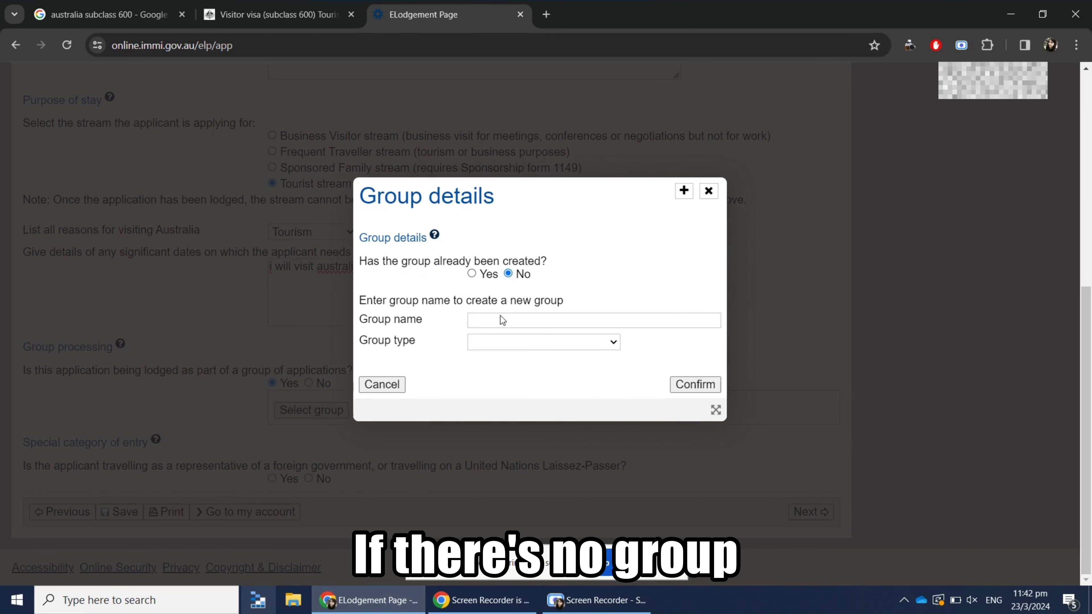
{"action": "left_click", "coordinate": [602, 344]}
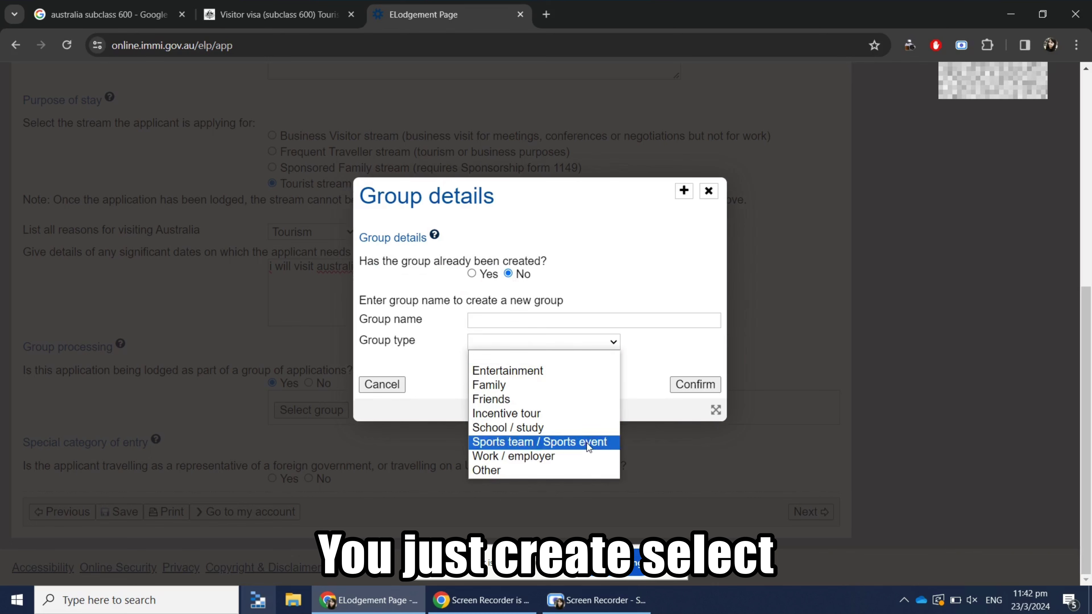
{"action": "left_click", "coordinate": [496, 315]}
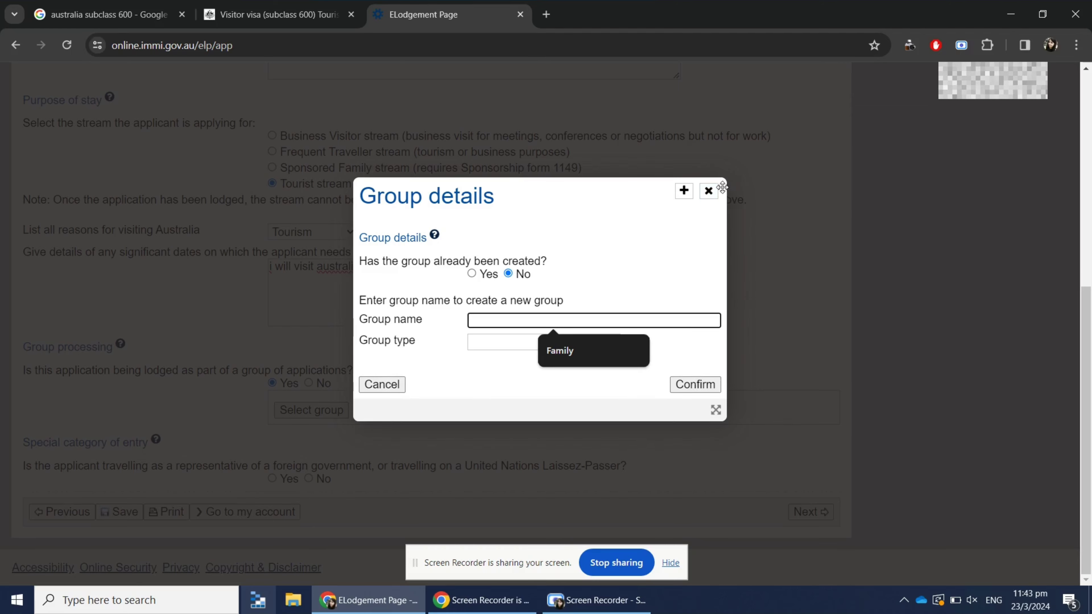
Dismiss the group dialog, answer No to group processing, and advance to step 3/19
{"action": "left_click", "coordinate": [708, 191]}
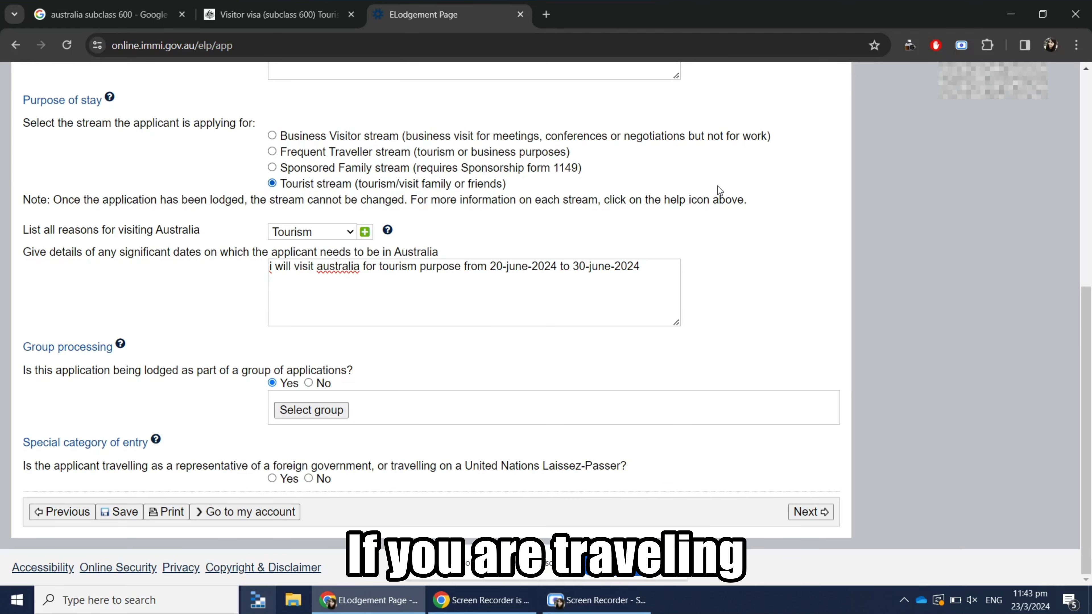
{"action": "left_click", "coordinate": [308, 383]}
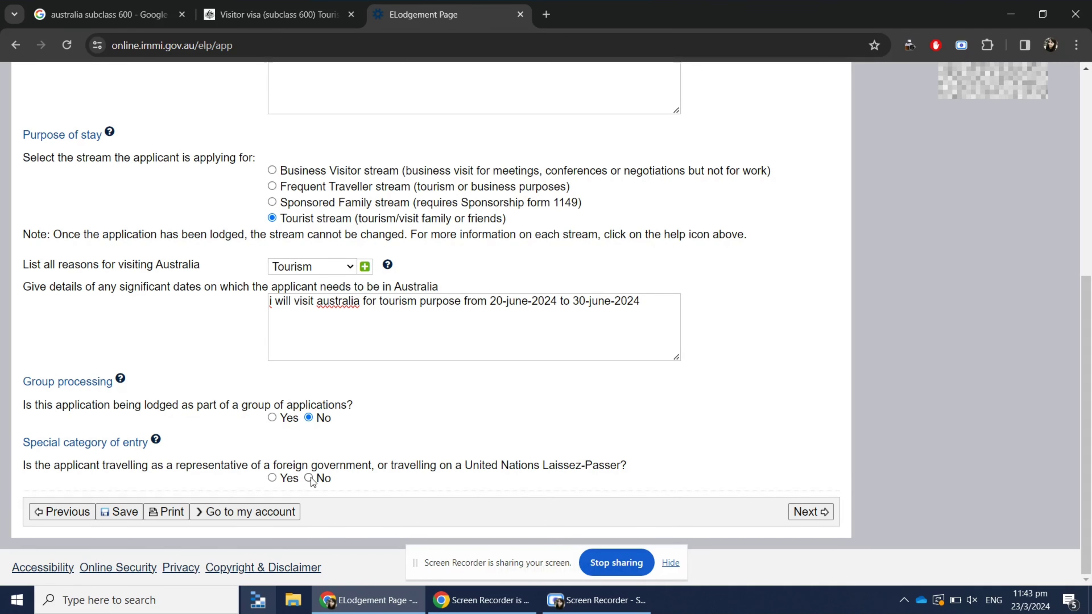
{"action": "left_click", "coordinate": [822, 513]}
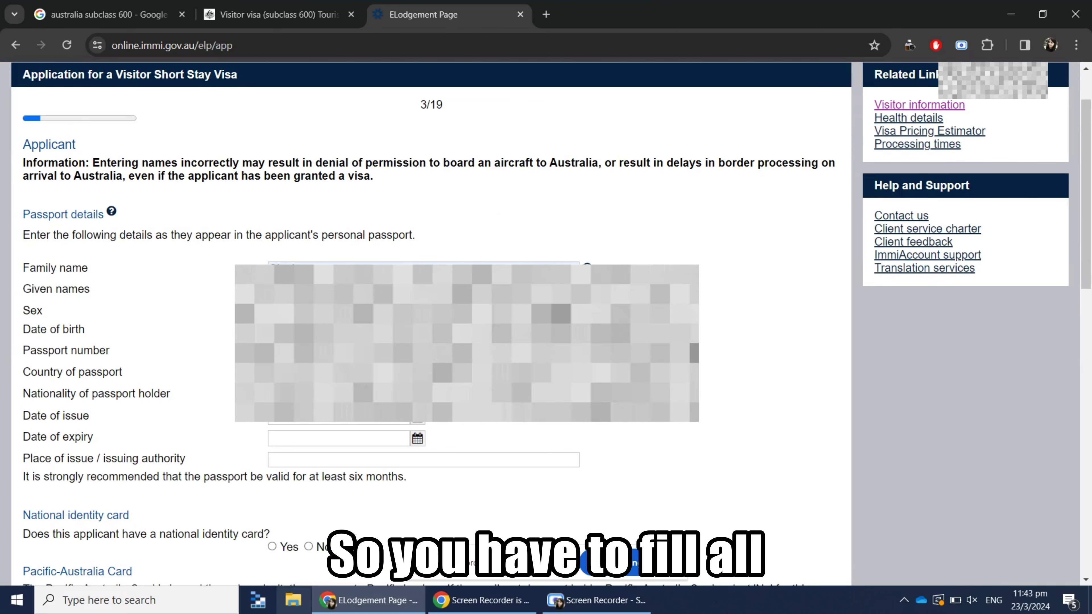
Pick the 15th of February from the calendar for a passport date
{"action": "left_click", "coordinate": [417, 416]}
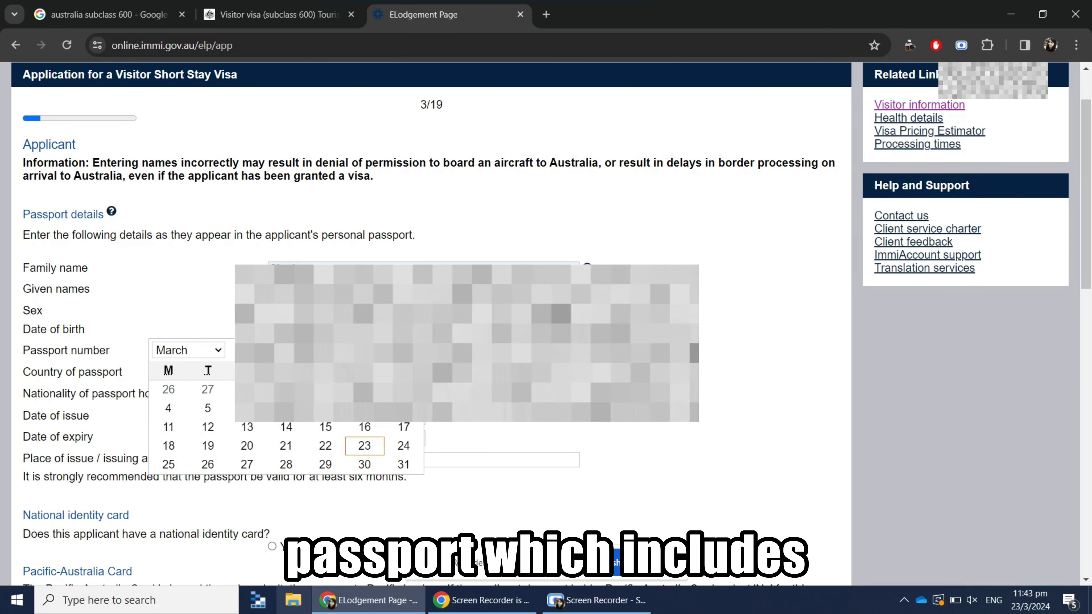
{"action": "key", "text": "Up"}
{"action": "key", "text": "Up"}
{"action": "key", "text": "Up"}
{"action": "left_click", "coordinate": [209, 352]}
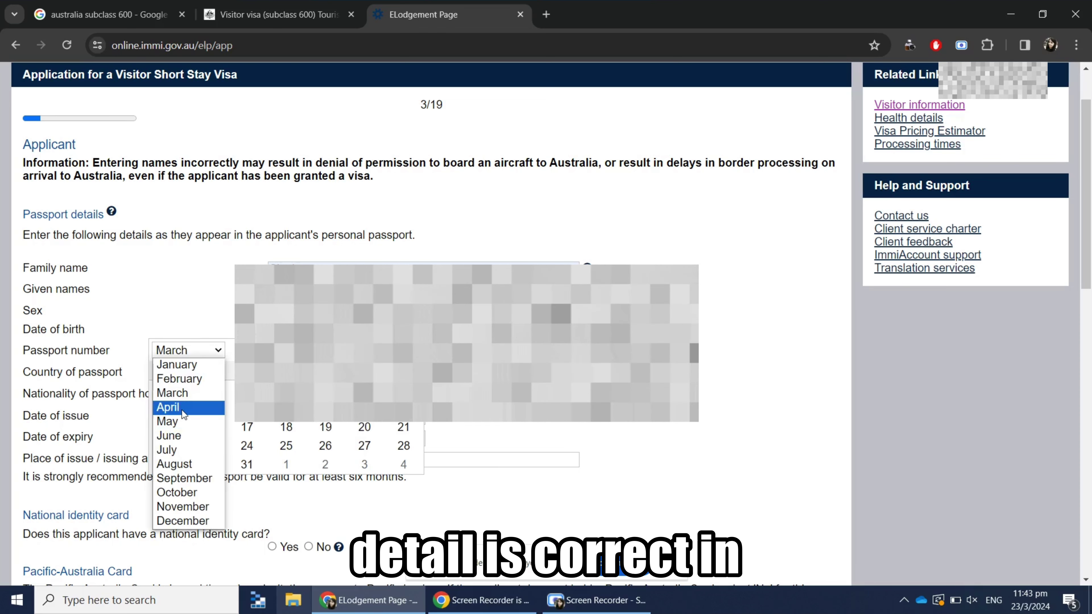
{"action": "left_click", "coordinate": [178, 379]}
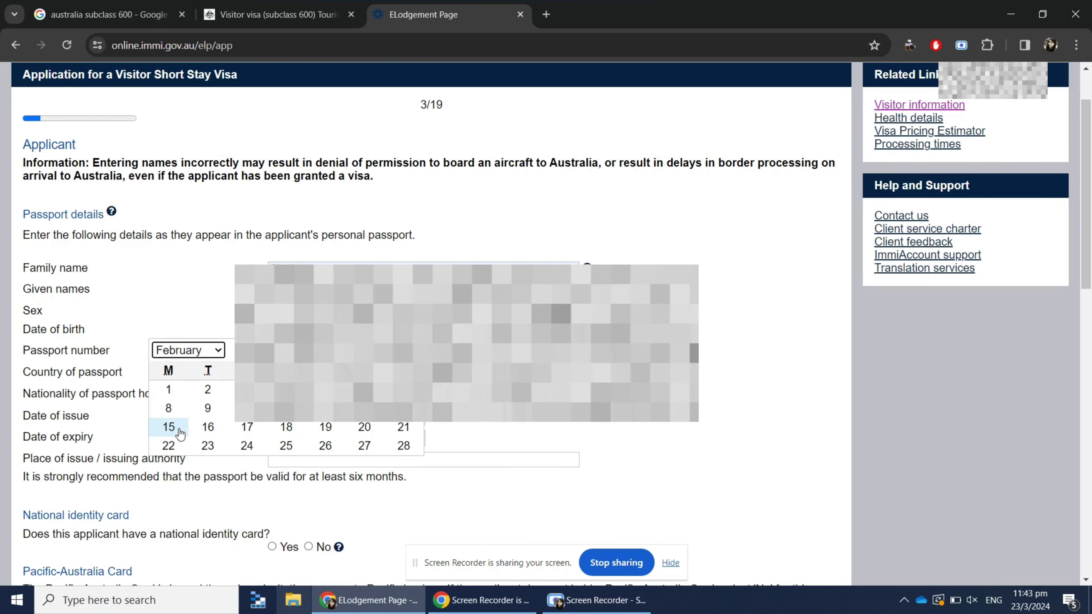
{"action": "left_click", "coordinate": [170, 428]}
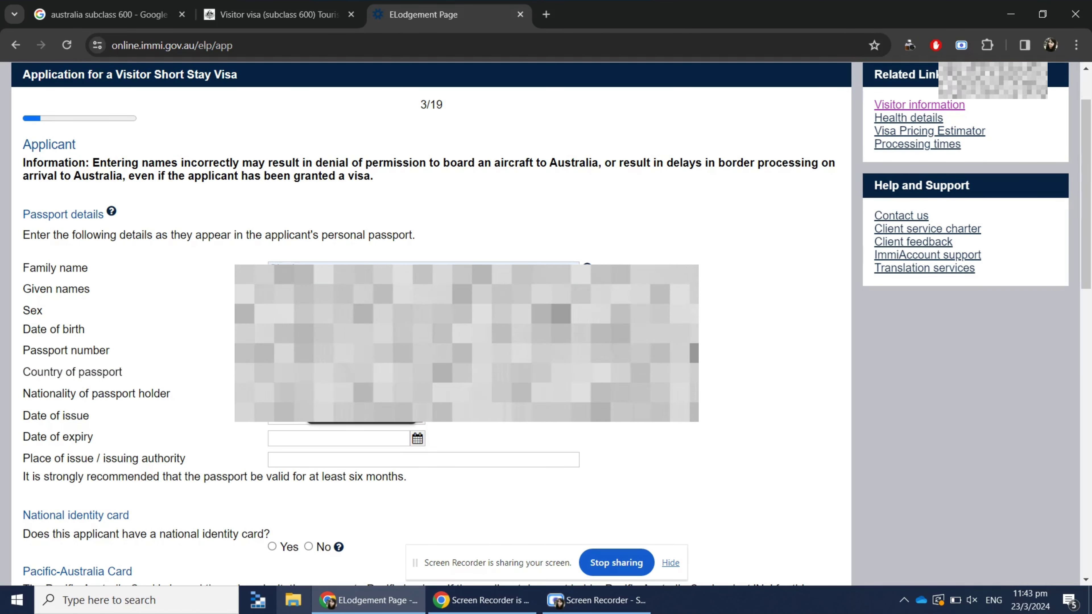
Set the passport holder's nationality to INDIA - IND
{"action": "scroll", "coordinate": [473, 430], "scroll_direction": "down", "scroll_amount": 2}
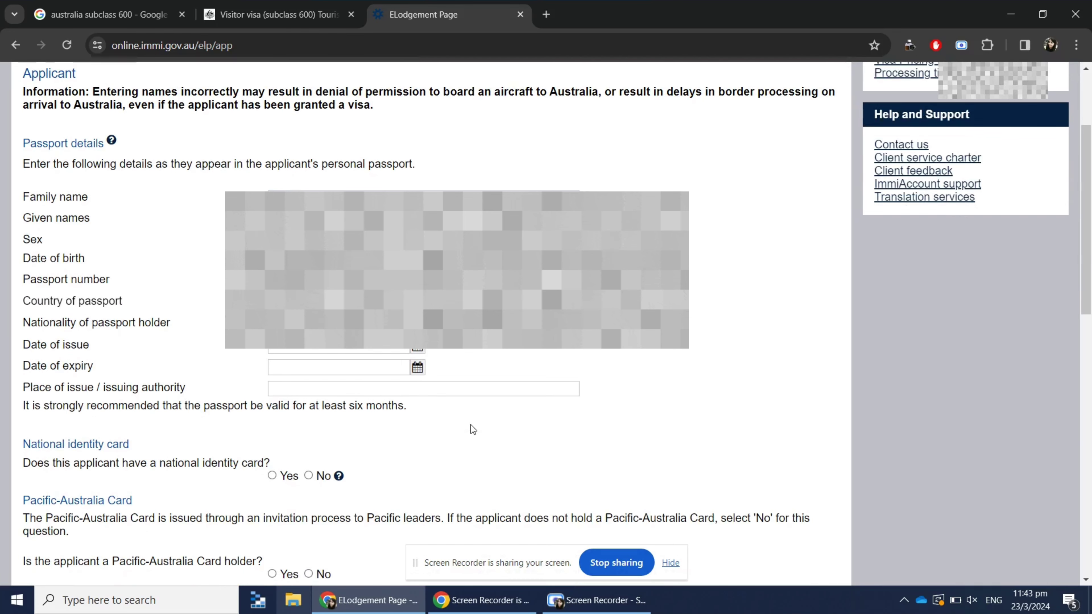
{"action": "left_click", "coordinate": [423, 300]}
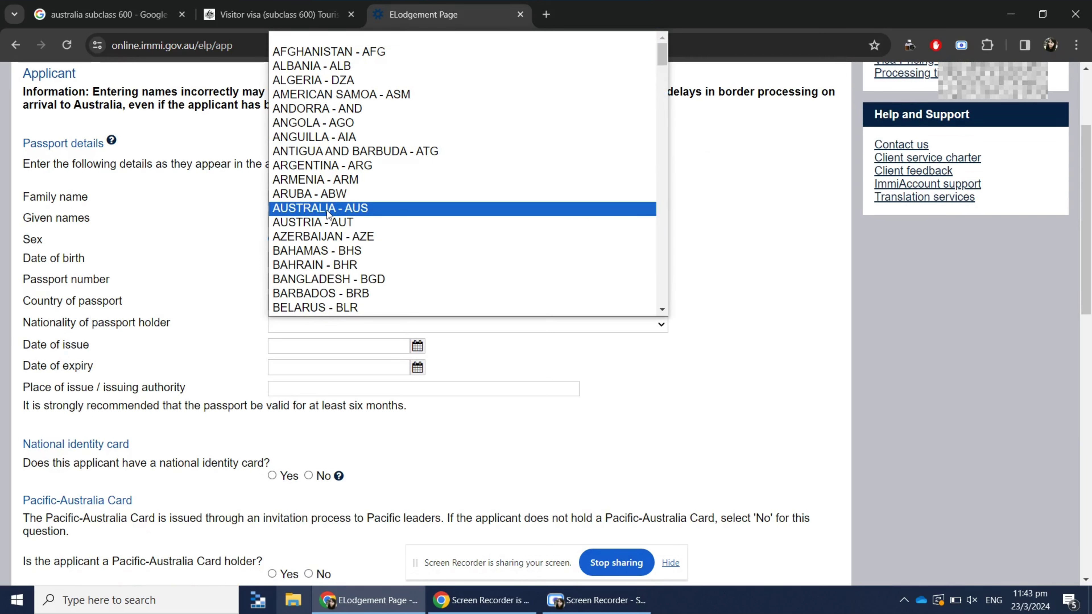
{"action": "type", "text": "india"}
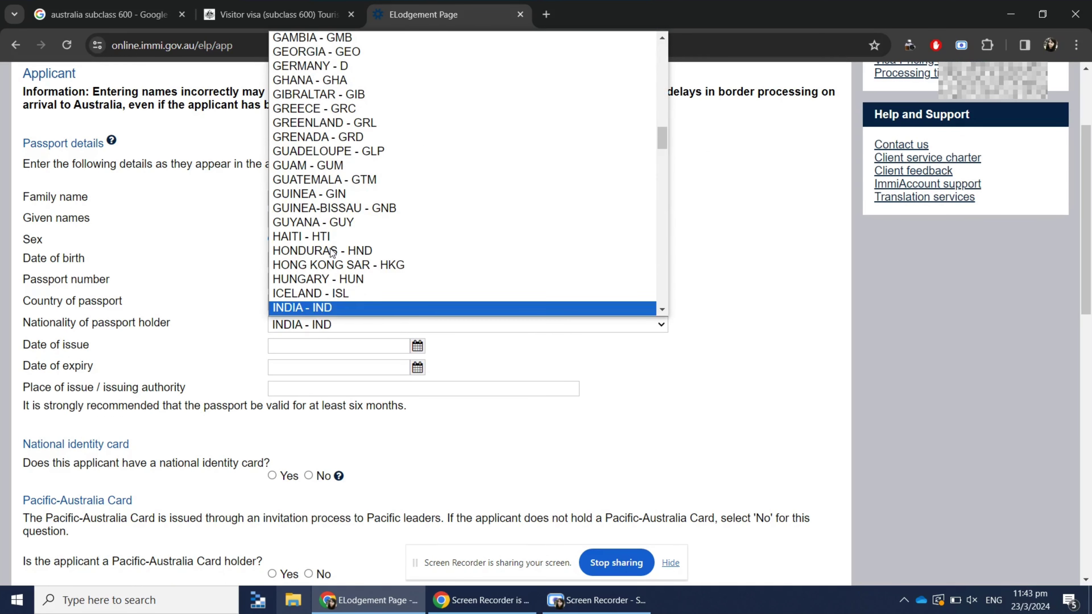
{"action": "left_click", "coordinate": [342, 308]}
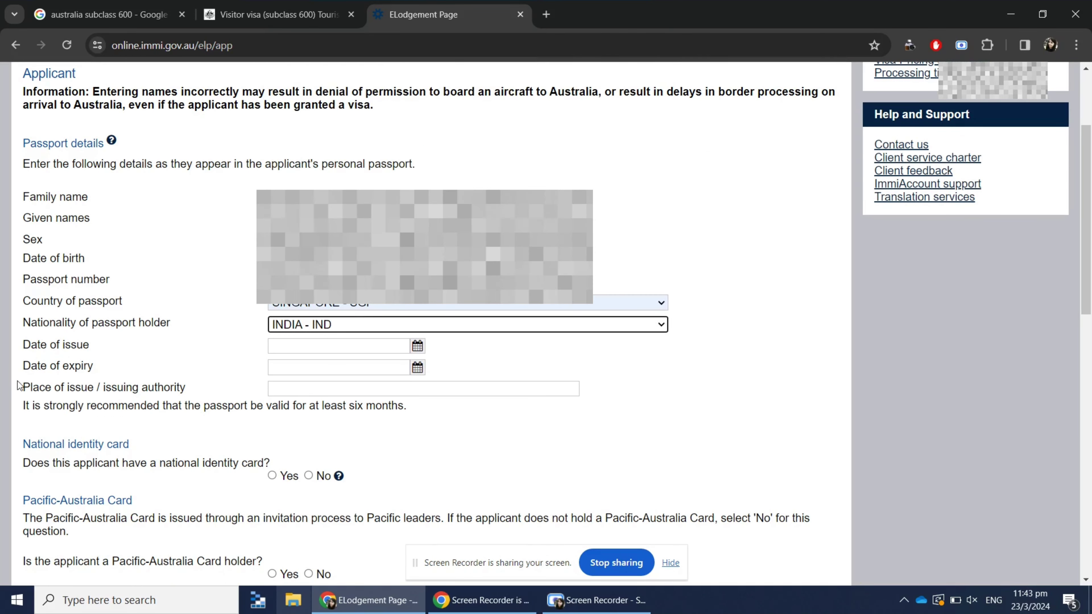
Set the Date of issue to 15 Mar 2024 and the expiry date to the 15th in 2034
{"action": "scroll", "coordinate": [125, 377], "scroll_direction": "down", "scroll_amount": 3}
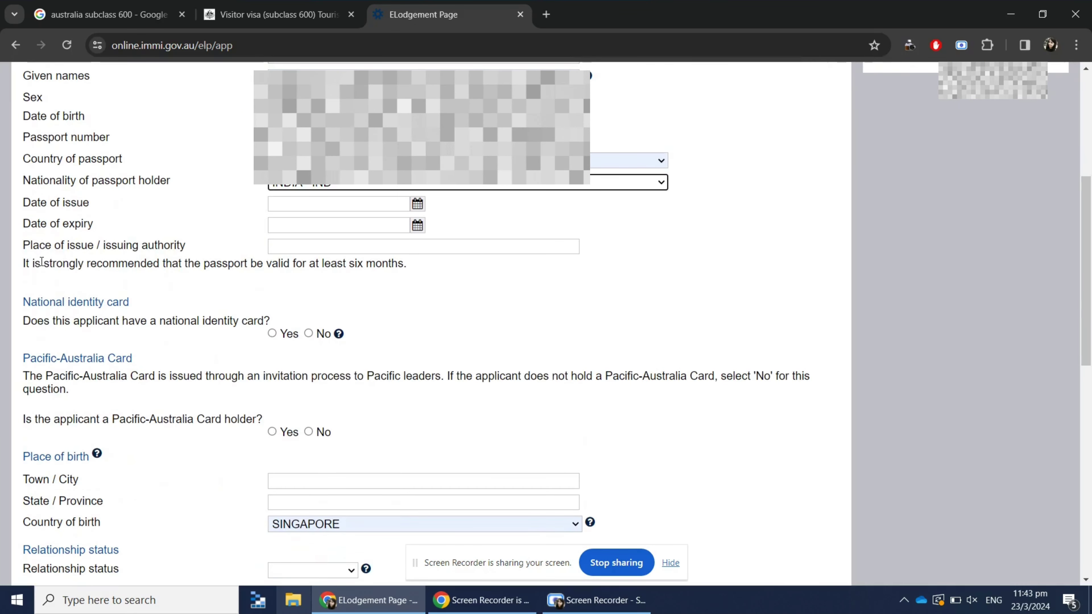
{"action": "left_click", "coordinate": [288, 205]}
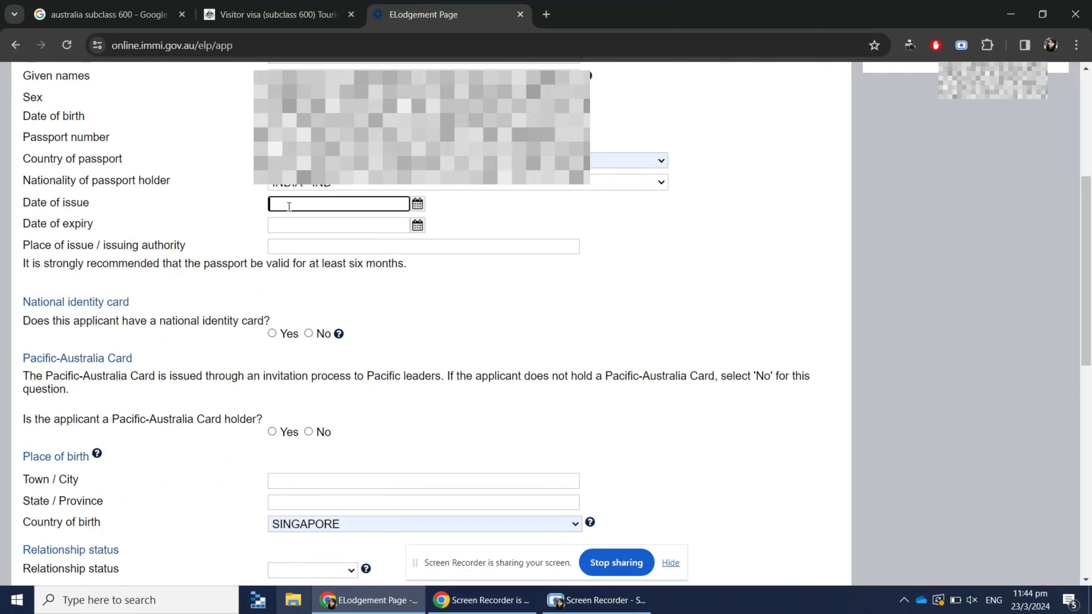
{"action": "left_click", "coordinate": [278, 225]}
{"action": "left_click", "coordinate": [278, 227]}
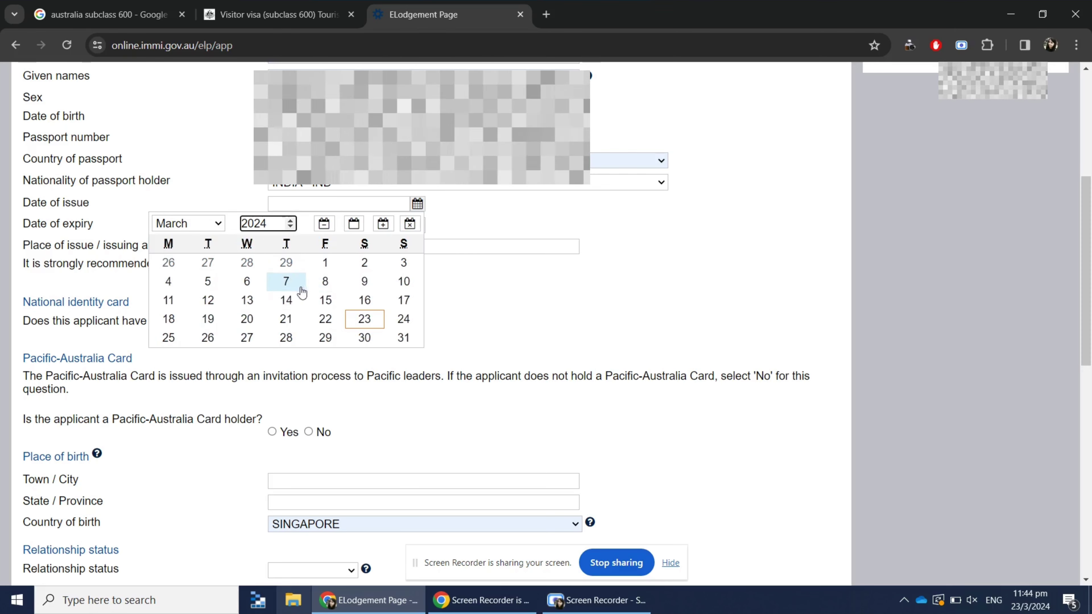
{"action": "left_click", "coordinate": [323, 299]}
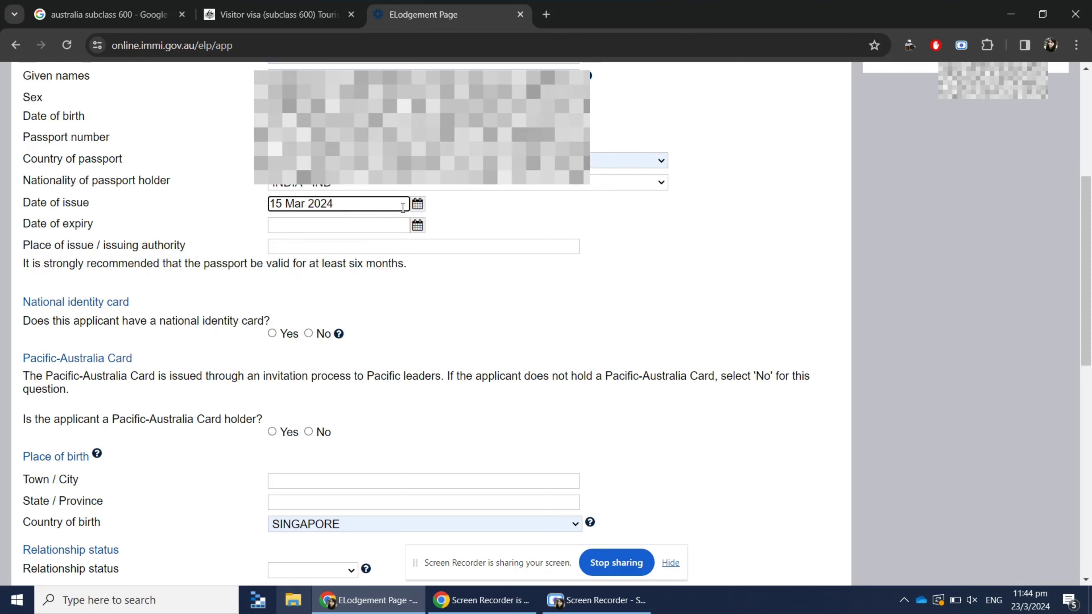
{"action": "left_click", "coordinate": [417, 227]}
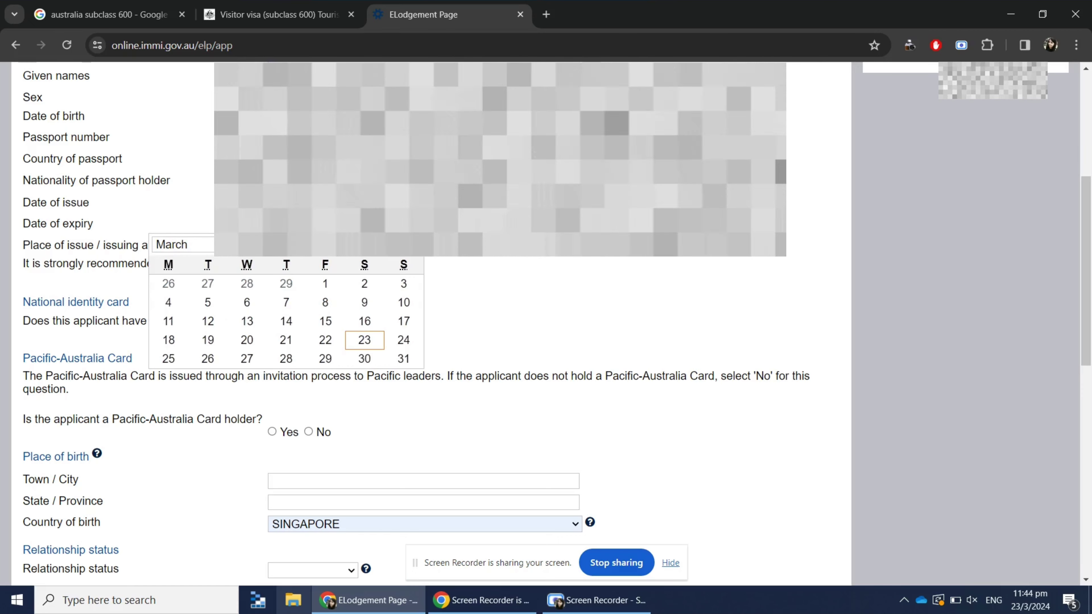
{"action": "type", "text": "2034"}
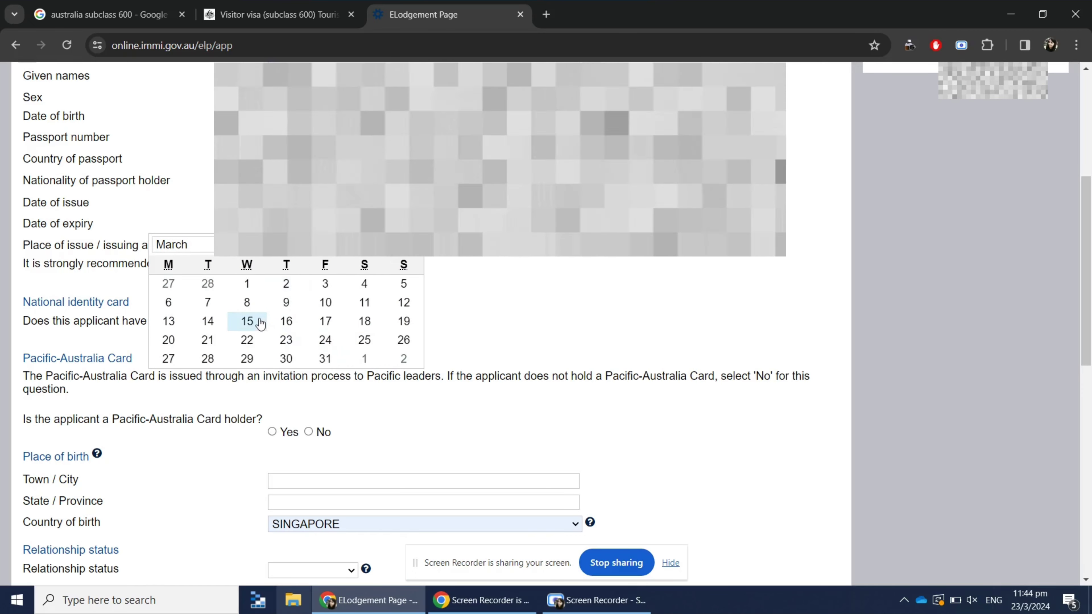
{"action": "left_click", "coordinate": [261, 323]}
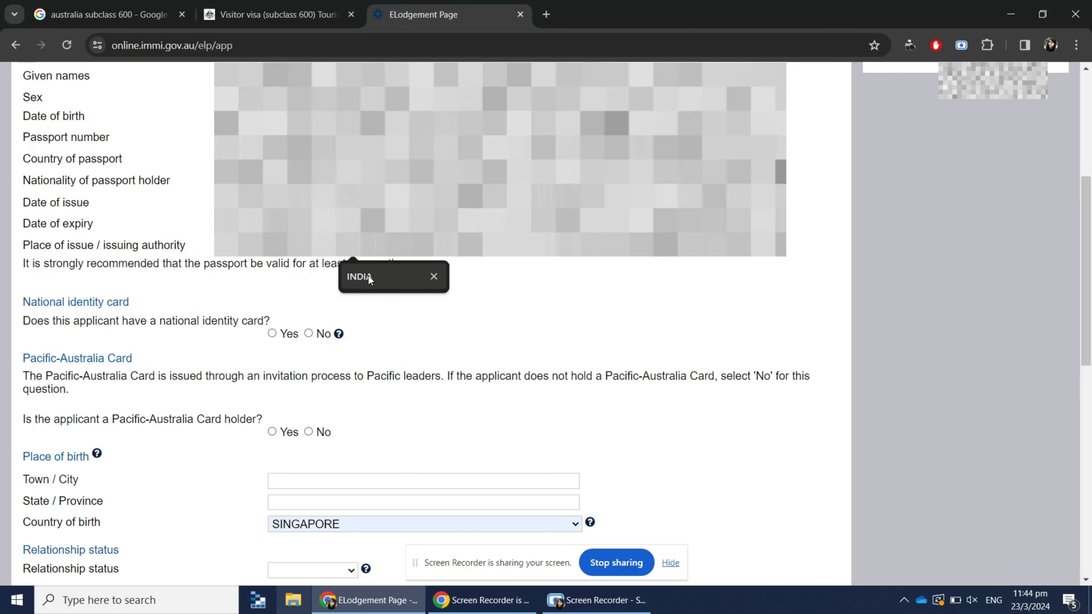
{"action": "scroll", "coordinate": [304, 339], "scroll_direction": "down", "scroll_amount": 2}
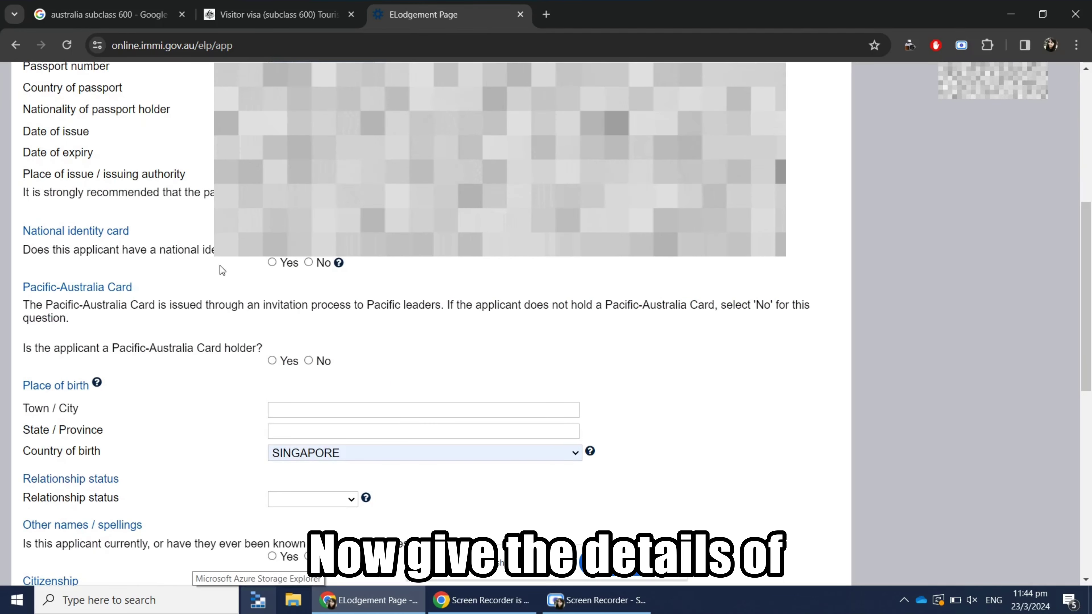
{"action": "left_click", "coordinate": [272, 263]}
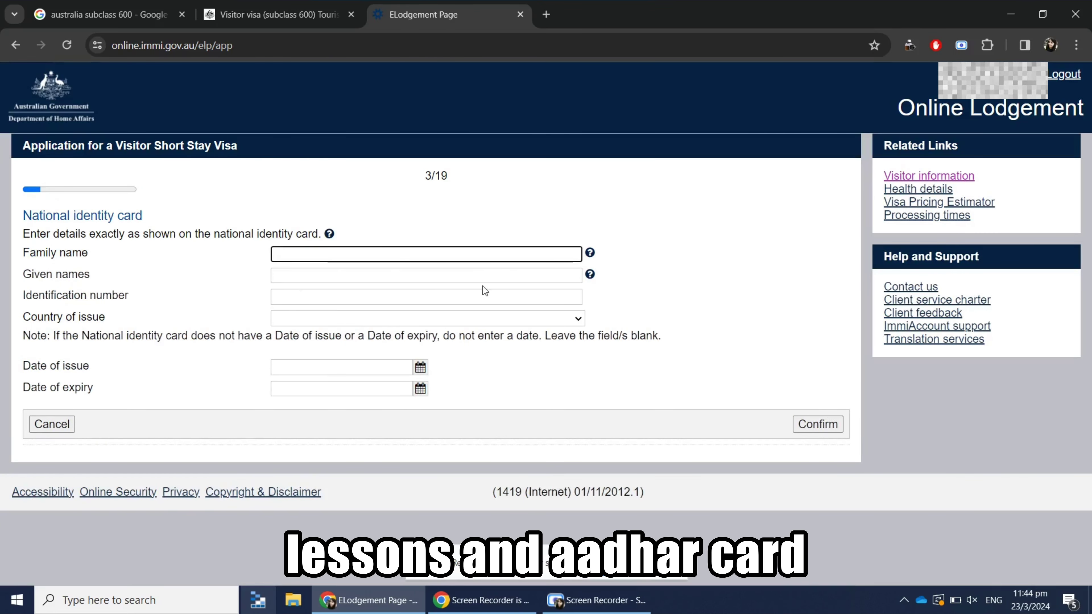
{"action": "left_click", "coordinate": [54, 431]}
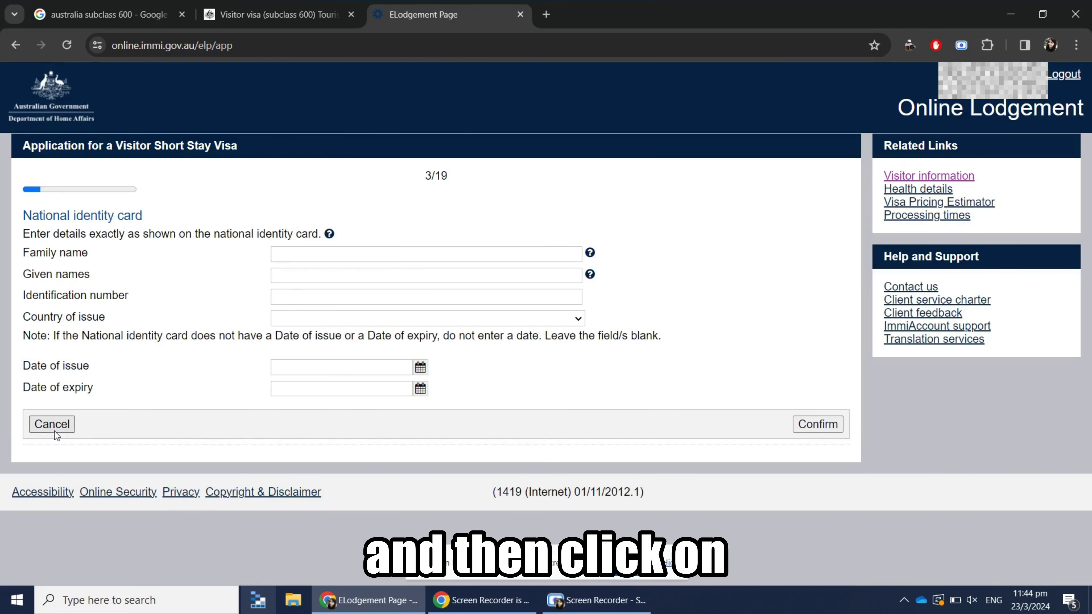
{"action": "scroll", "coordinate": [243, 261], "scroll_direction": "down", "scroll_amount": 5}
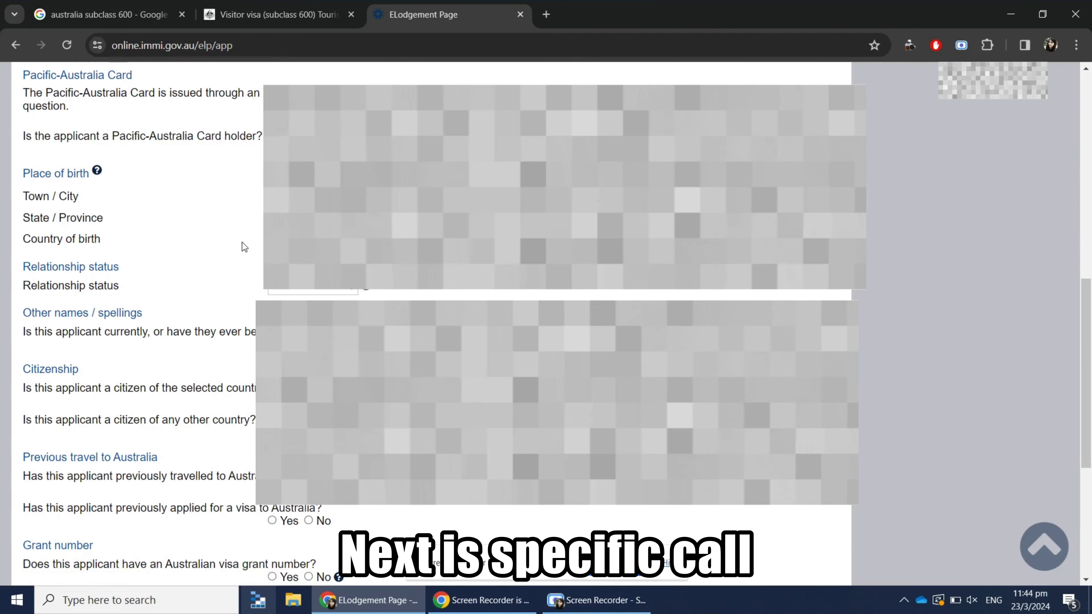
Fill in the place of birth with INDIA as the country of birth
{"action": "left_click", "coordinate": [297, 196]}
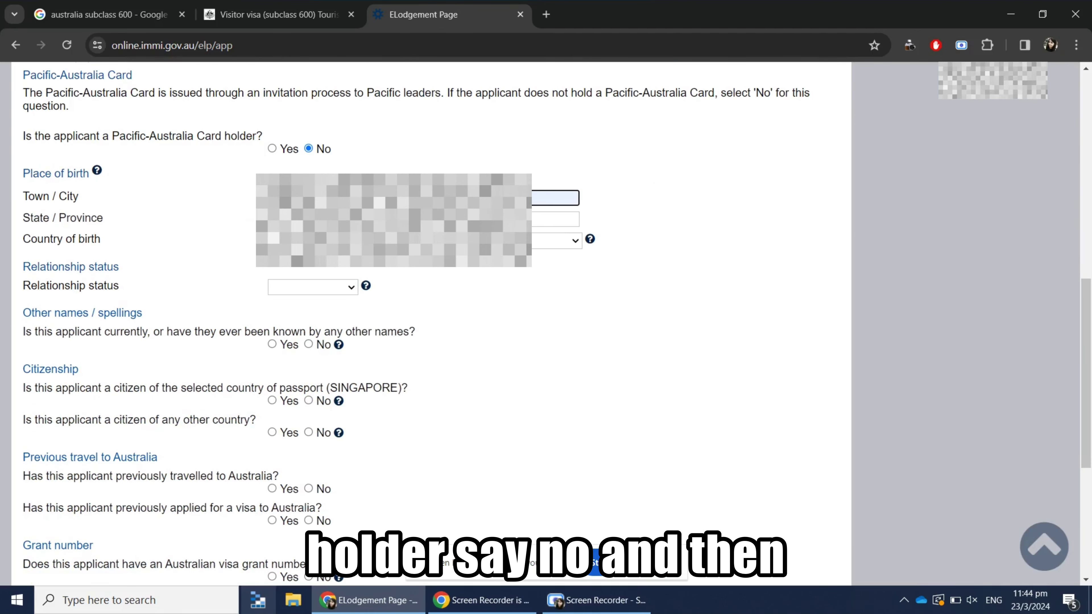
{"action": "key", "text": "Tab"}
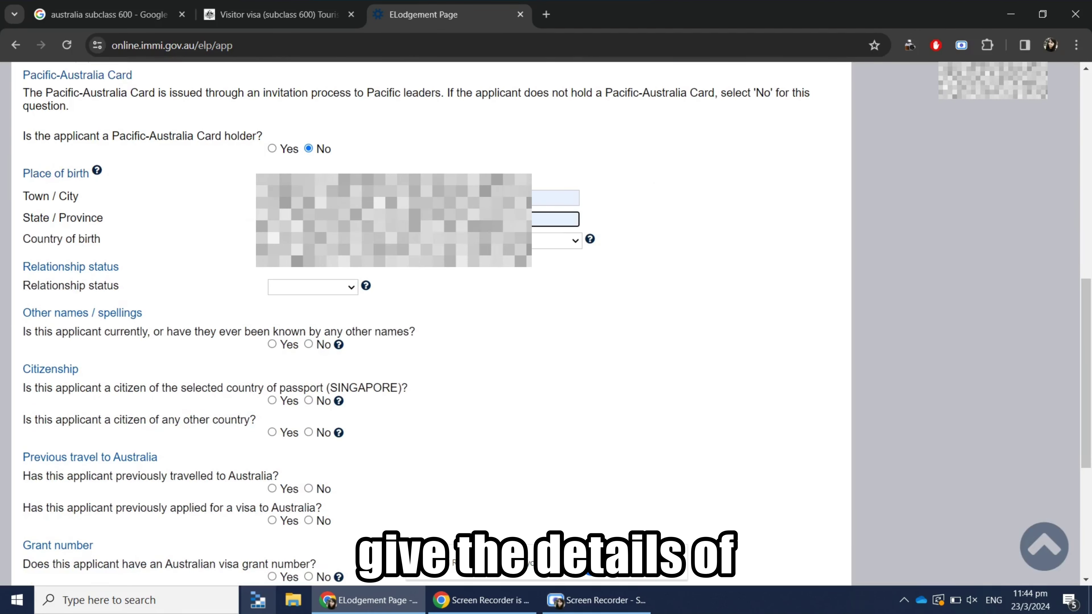
{"action": "key", "text": "Tab"}
{"action": "key", "text": "alt+Down"}
{"action": "key", "text": "i"}
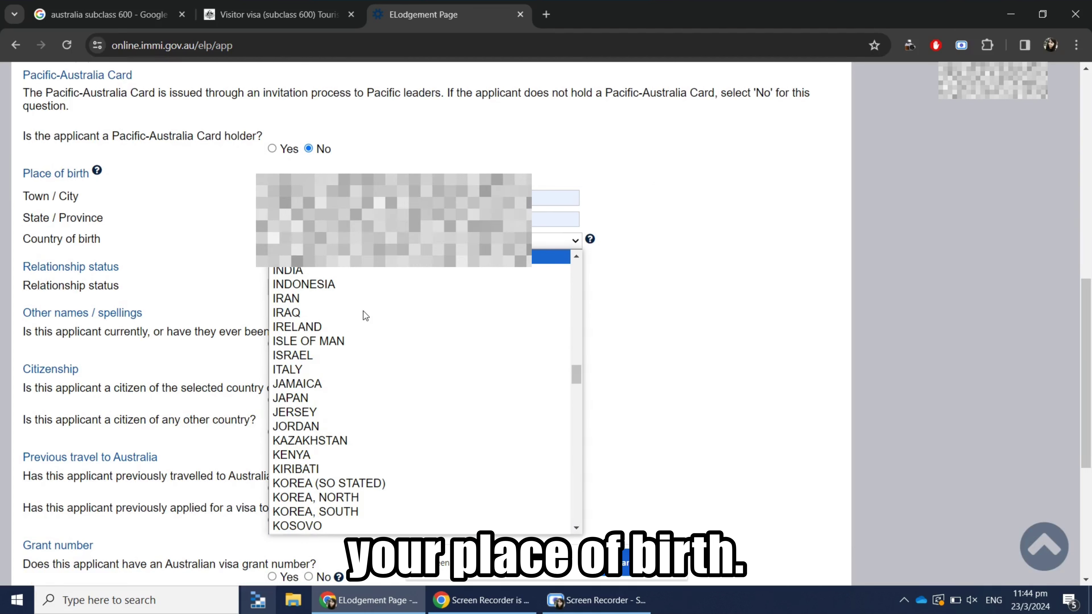
{"action": "left_click", "coordinate": [311, 269]}
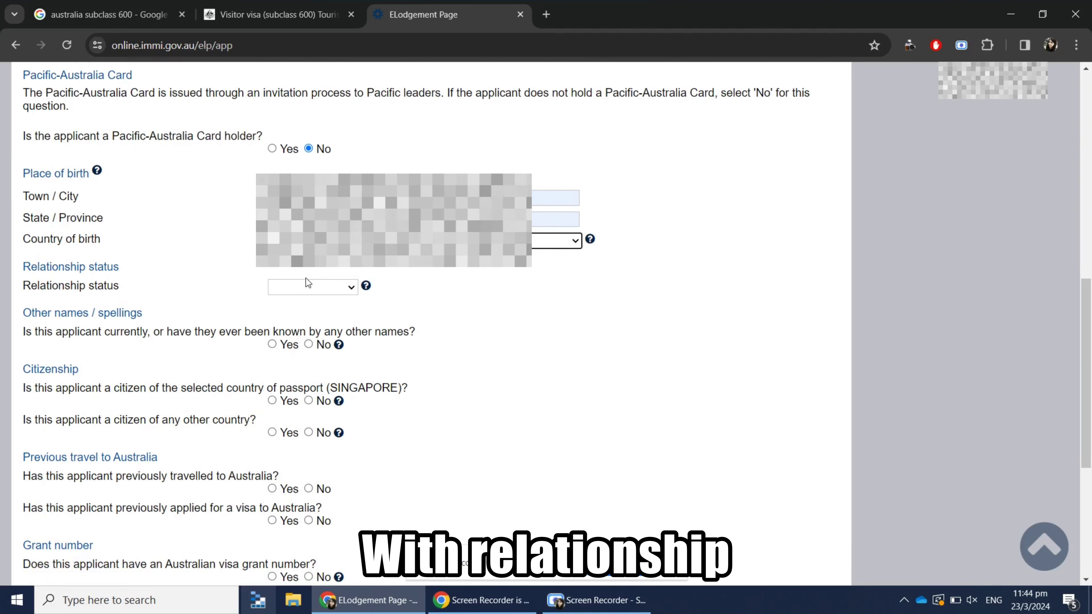
Set relationship status to Married, answer No to other names and Yes to other citizenship
{"action": "left_click", "coordinate": [312, 288]}
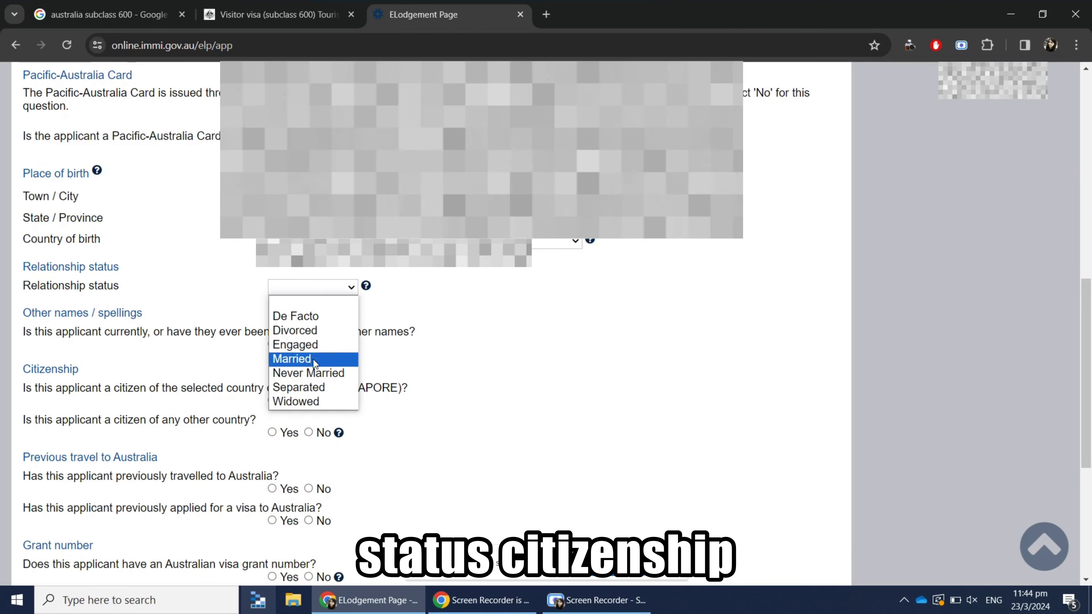
{"action": "left_click", "coordinate": [313, 360]}
{"action": "scroll", "coordinate": [313, 359], "scroll_direction": "down", "scroll_amount": 1}
{"action": "scroll", "coordinate": [313, 360], "scroll_direction": "down", "scroll_amount": 2}
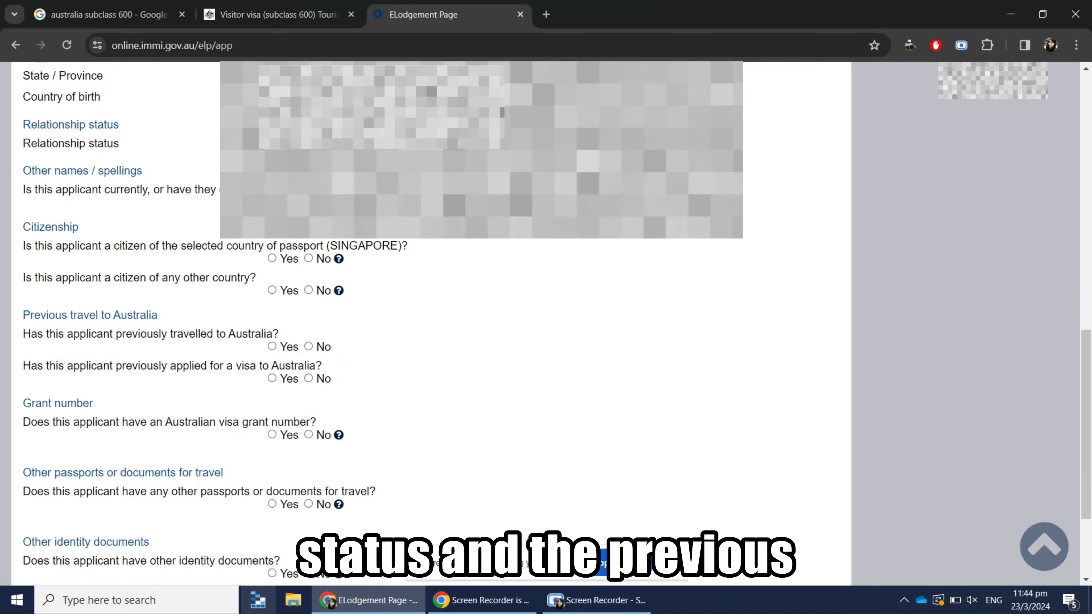
{"action": "left_click", "coordinate": [309, 204]}
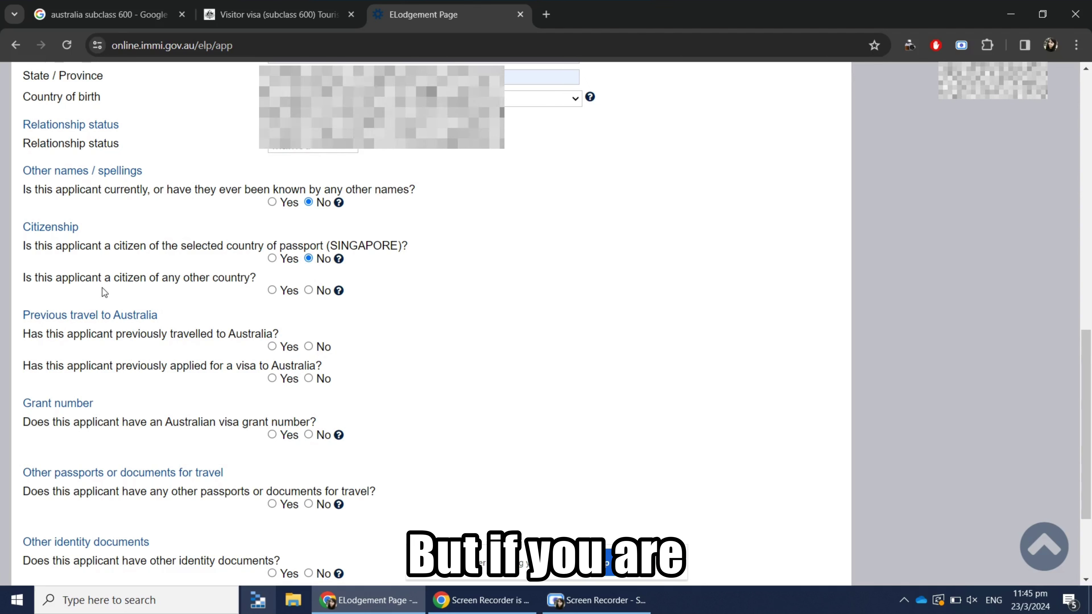
{"action": "left_click", "coordinate": [272, 290]}
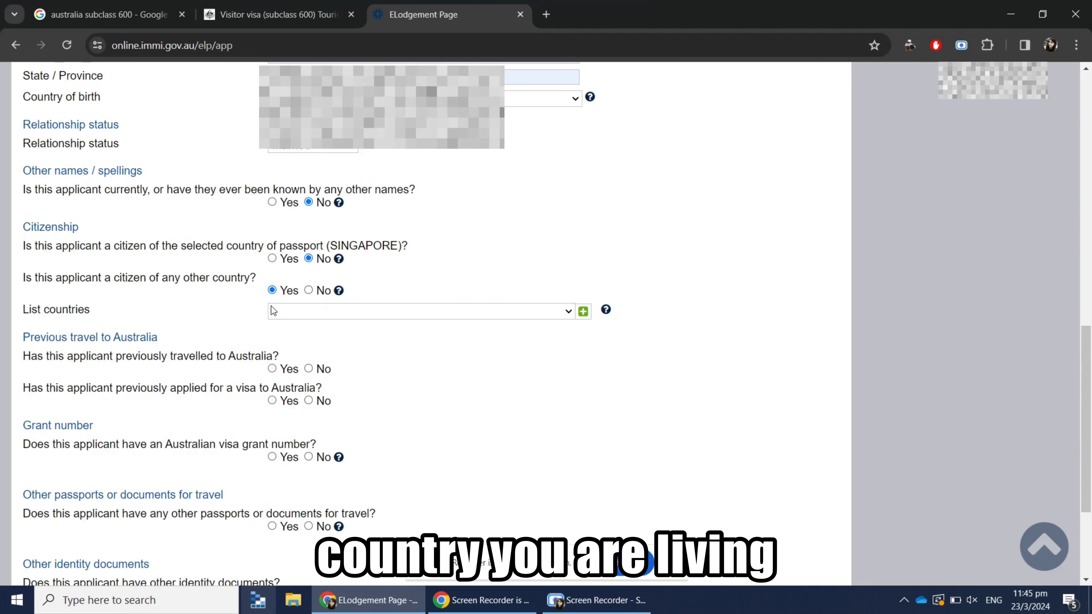
Add INDIA as the applicant's other citizenship country
{"action": "left_click", "coordinate": [367, 317]}
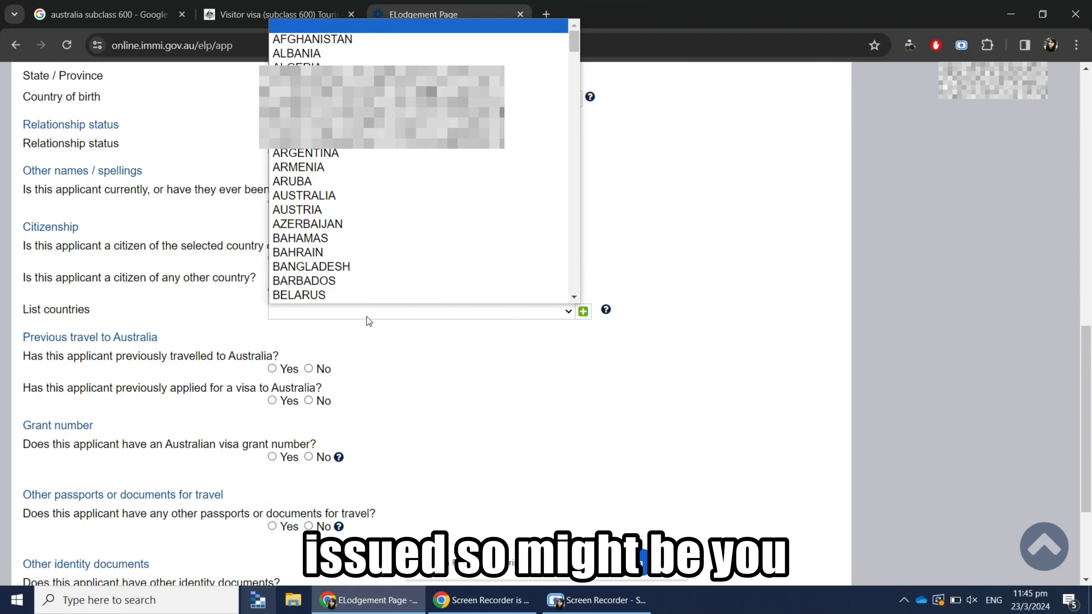
{"action": "key", "text": "i"}
{"action": "key", "text": "n"}
{"action": "scroll", "coordinate": [346, 295], "scroll_direction": "down", "scroll_amount": 1}
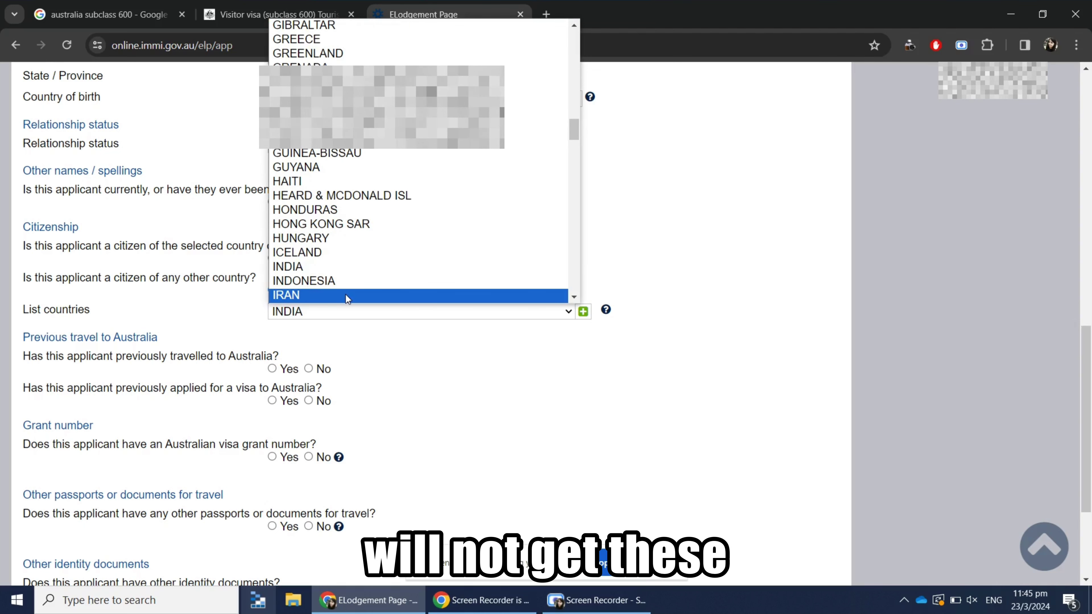
{"action": "left_click", "coordinate": [339, 268]}
Answer No to previous travel to Australia, a visa grant number, and other passports
{"action": "scroll", "coordinate": [89, 274], "scroll_direction": "down", "scroll_amount": 1}
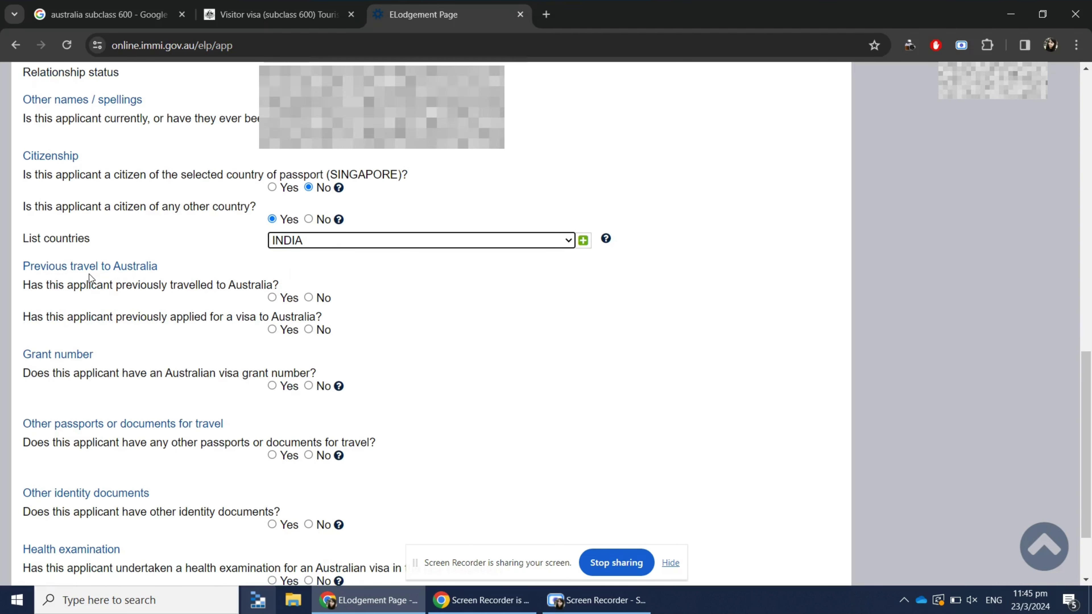
{"action": "left_click", "coordinate": [308, 297]}
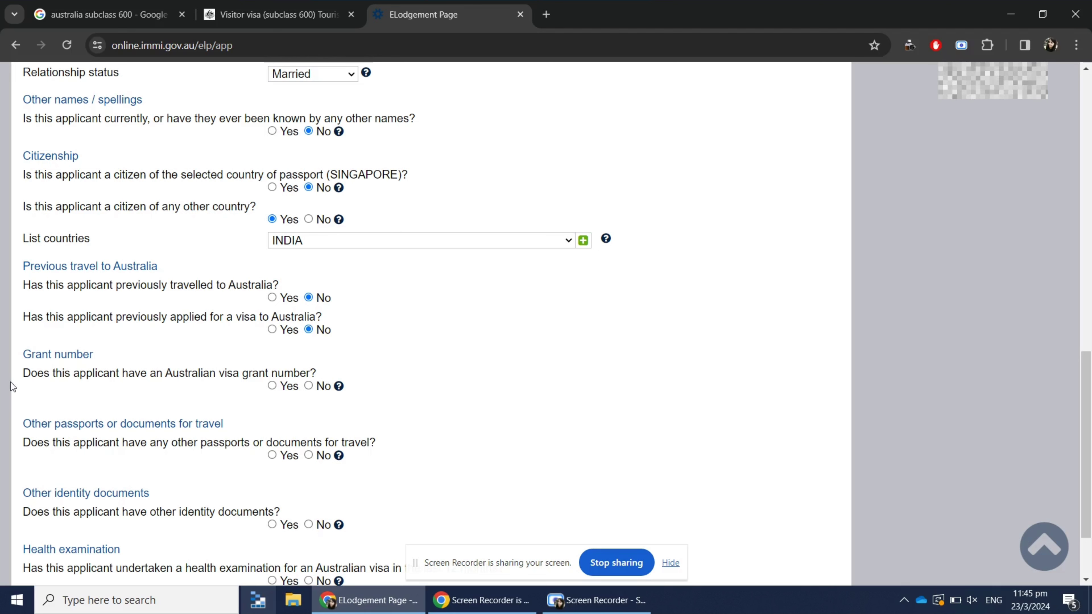
{"action": "left_click", "coordinate": [309, 386]}
{"action": "scroll", "coordinate": [275, 439], "scroll_direction": "down", "scroll_amount": 2}
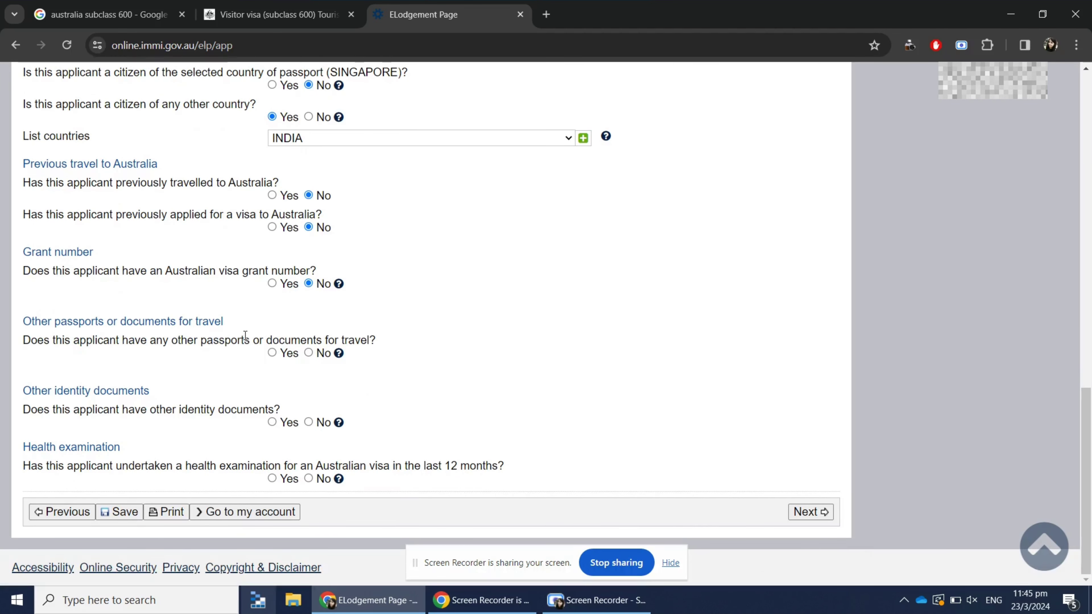
{"action": "left_click", "coordinate": [309, 353]}
Confirm the details as correct on Critical data confirmation (4/19), revealing the passport mismatch error
{"action": "left_click", "coordinate": [815, 518]}
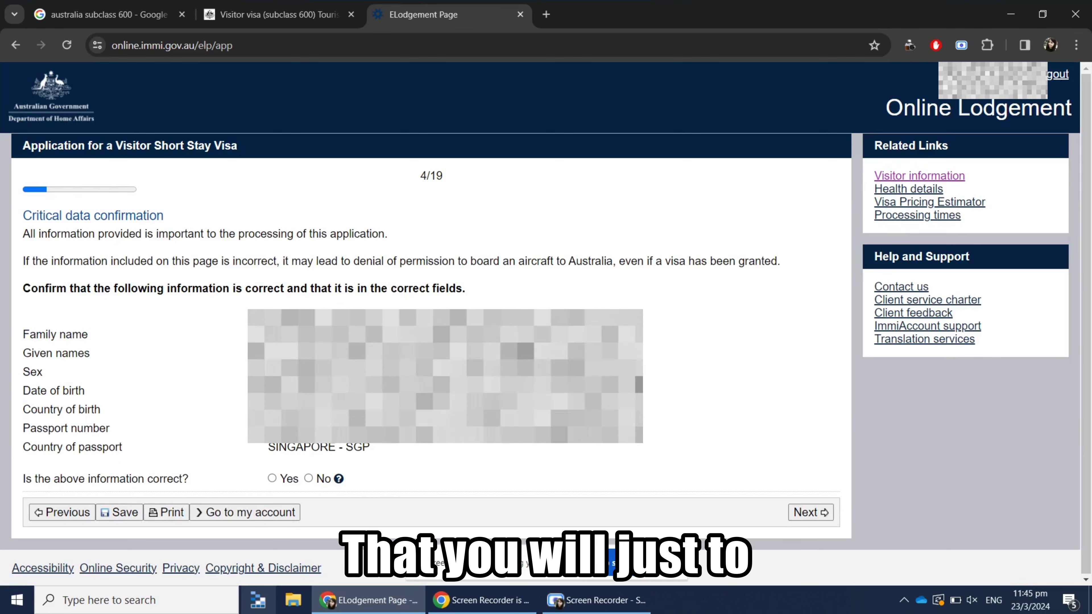
{"action": "left_click", "coordinate": [272, 479]}
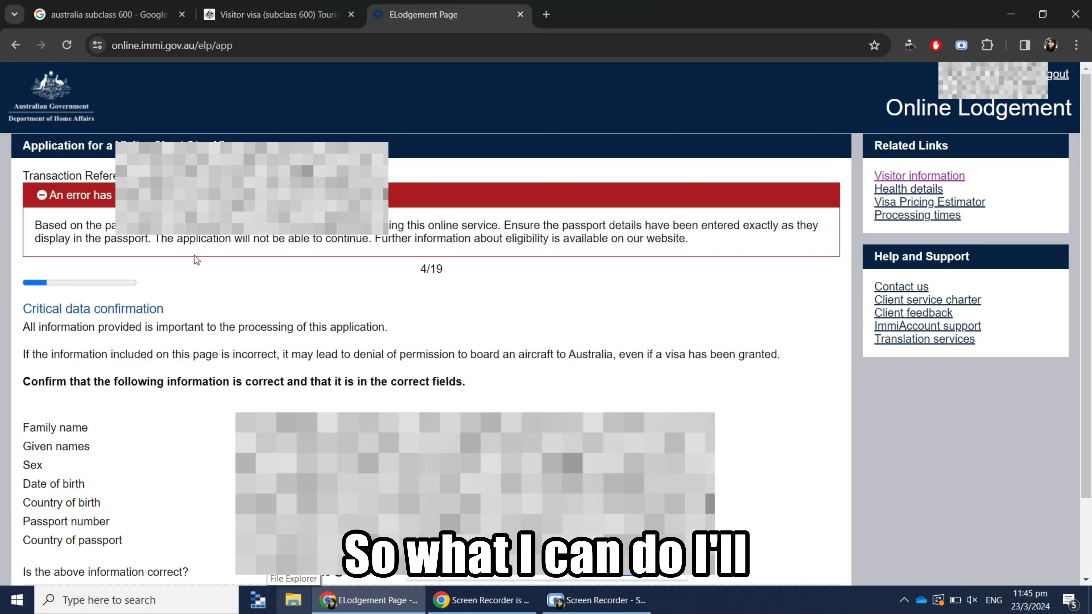
{"action": "scroll", "coordinate": [141, 349], "scroll_direction": "down", "scroll_amount": 2}
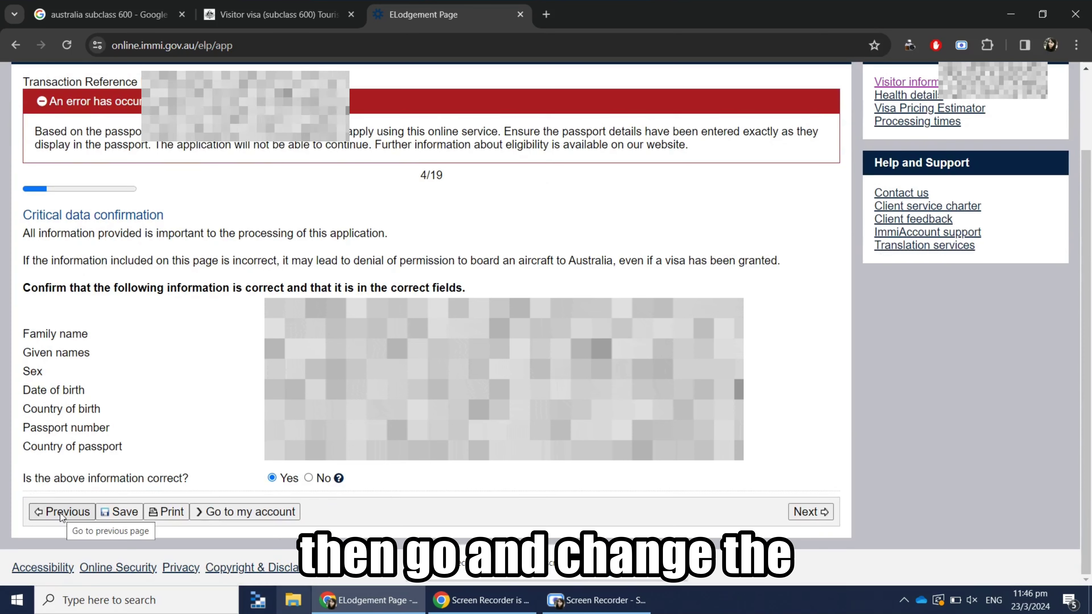
Return to the passport details and correct the expiry date, switching the calendar to November
{"action": "left_click", "coordinate": [60, 513]}
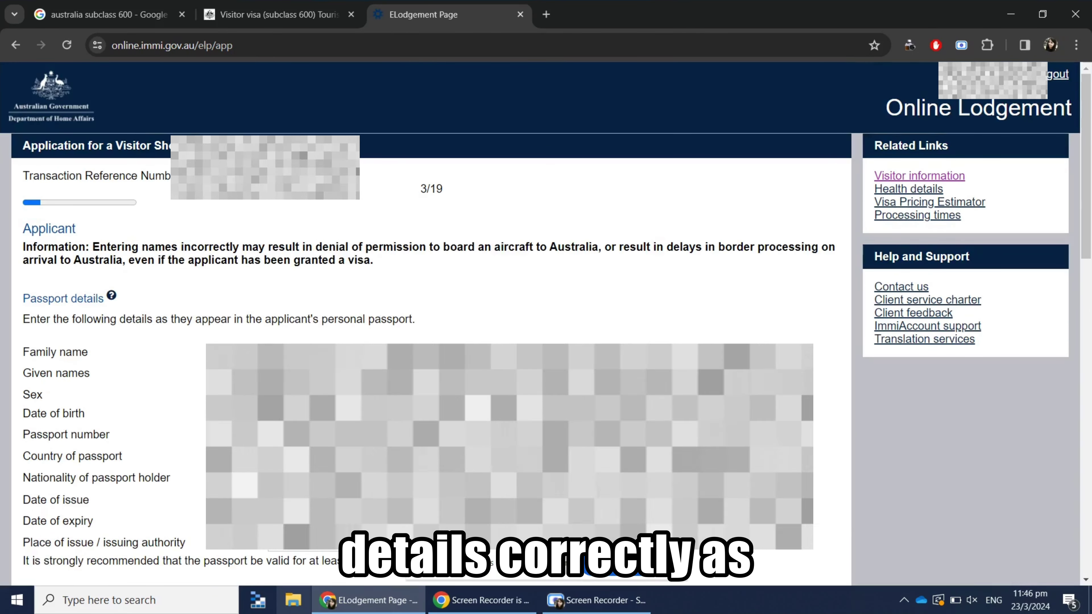
{"action": "scroll", "coordinate": [168, 329], "scroll_direction": "down", "scroll_amount": 5}
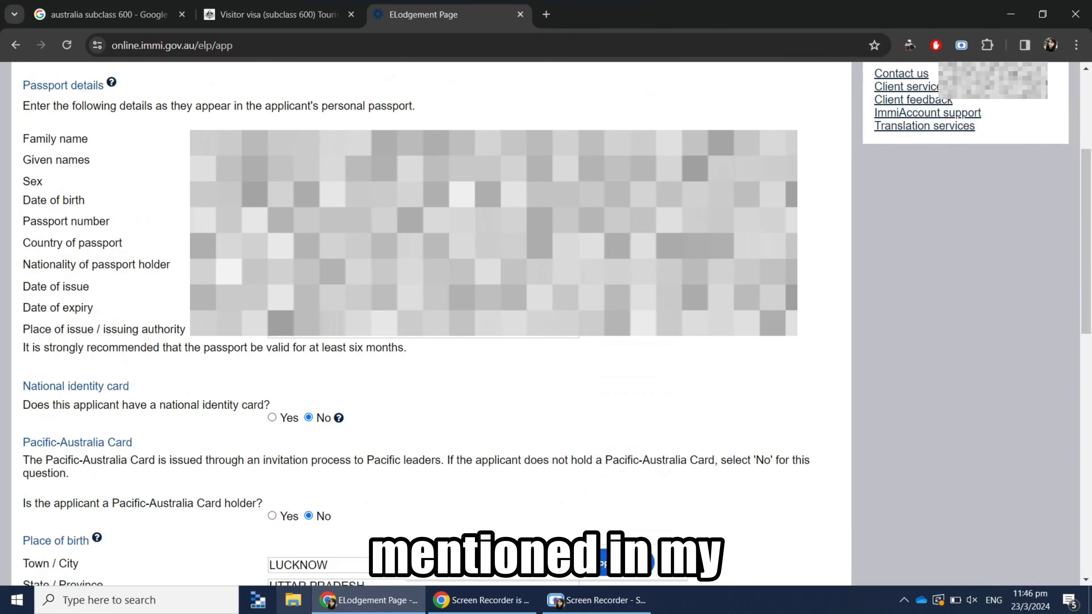
{"action": "left_click", "coordinate": [168, 329]}
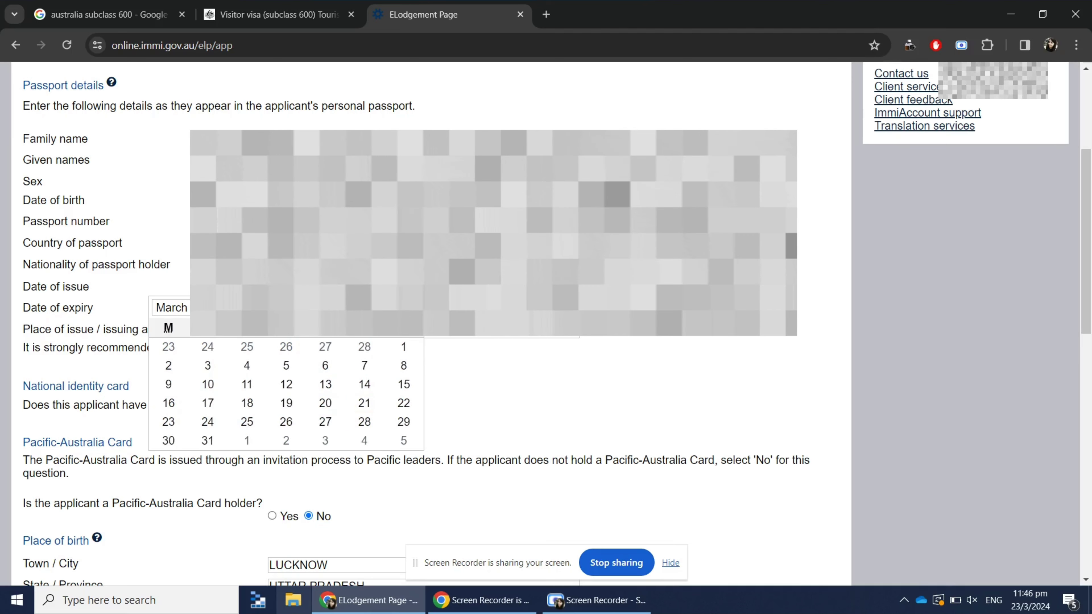
{"action": "left_click", "coordinate": [195, 464]}
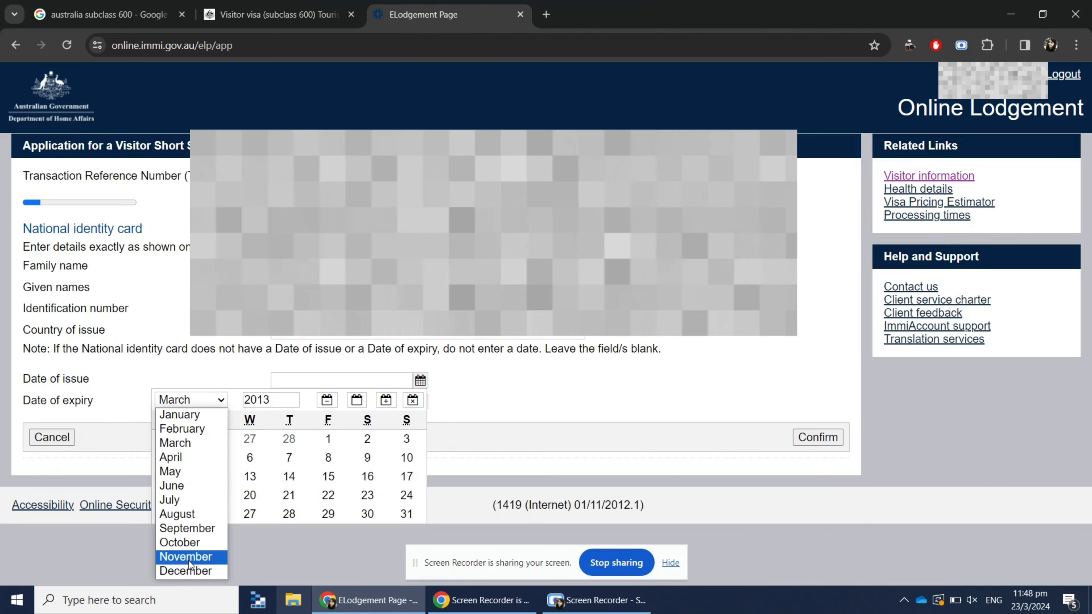
Add a national identity card issued 14 Nov 2013 and save it
{"action": "left_click", "coordinate": [185, 554]}
{"action": "left_click", "coordinate": [289, 476]}
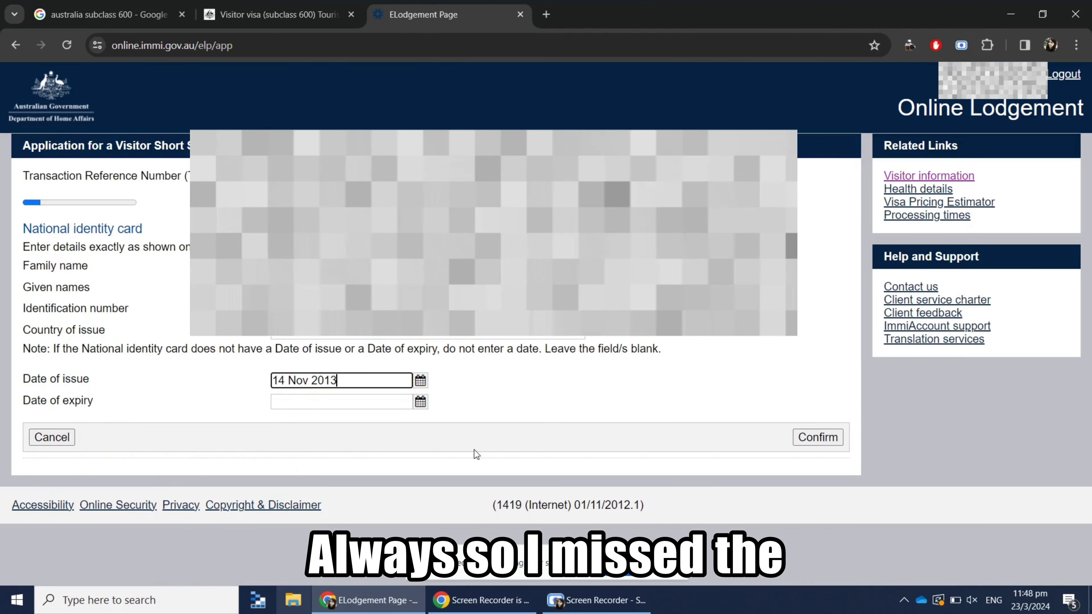
{"action": "left_click", "coordinate": [801, 445]}
{"action": "scroll", "coordinate": [801, 445], "scroll_direction": "down", "scroll_amount": 7}
{"action": "scroll", "coordinate": [502, 456], "scroll_direction": "down", "scroll_amount": 10}
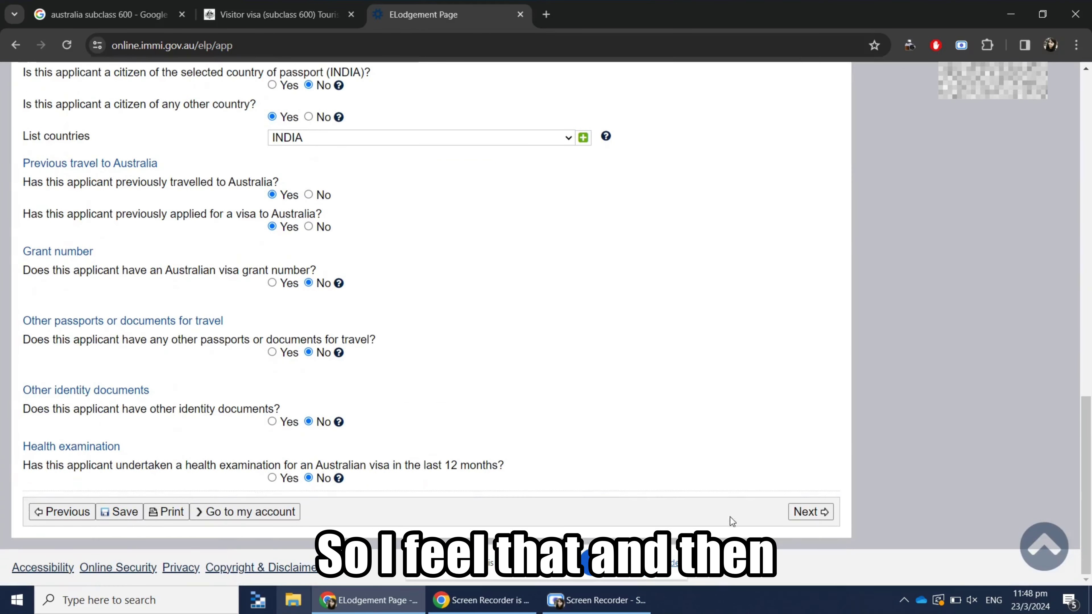